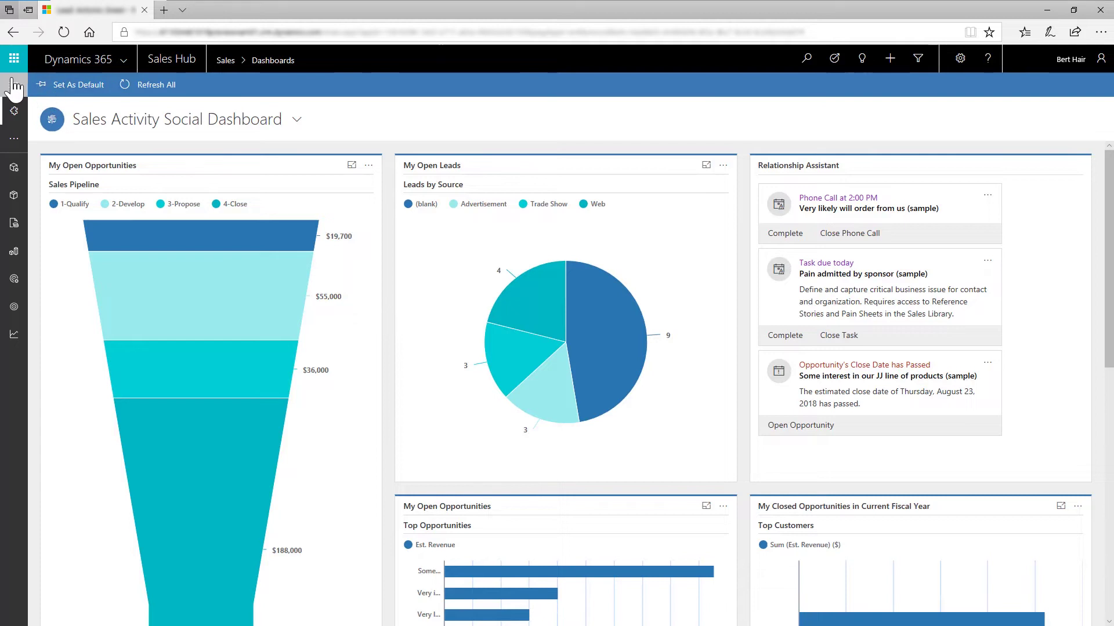
# Create a unit group named Electronics with Piece as its primary unit.
pyautogui.click(11, 81)
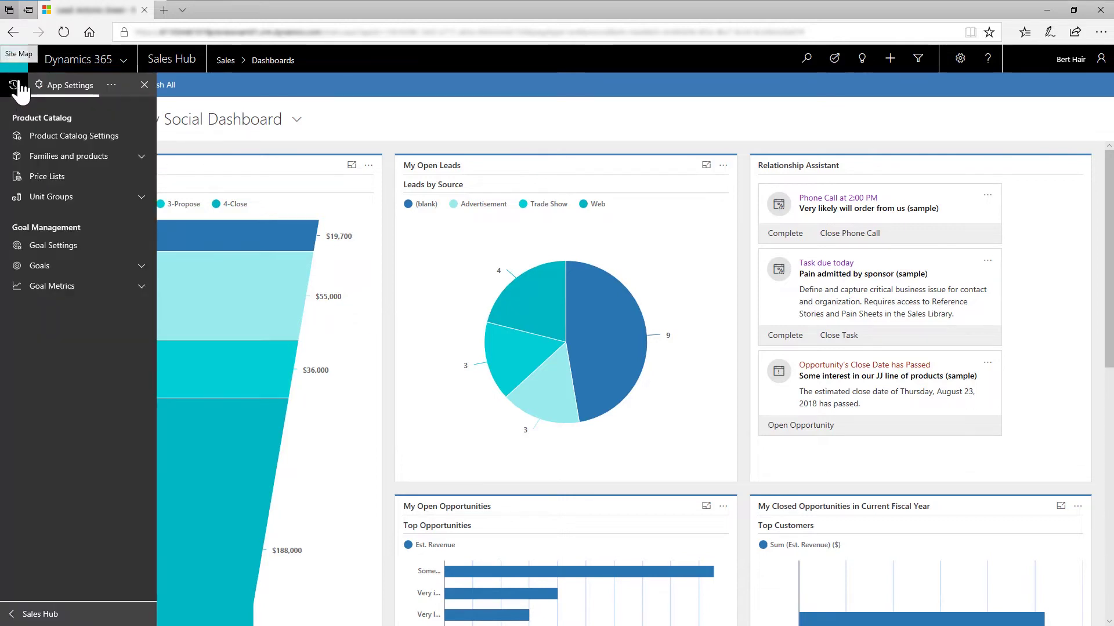
pyautogui.click(58, 198)
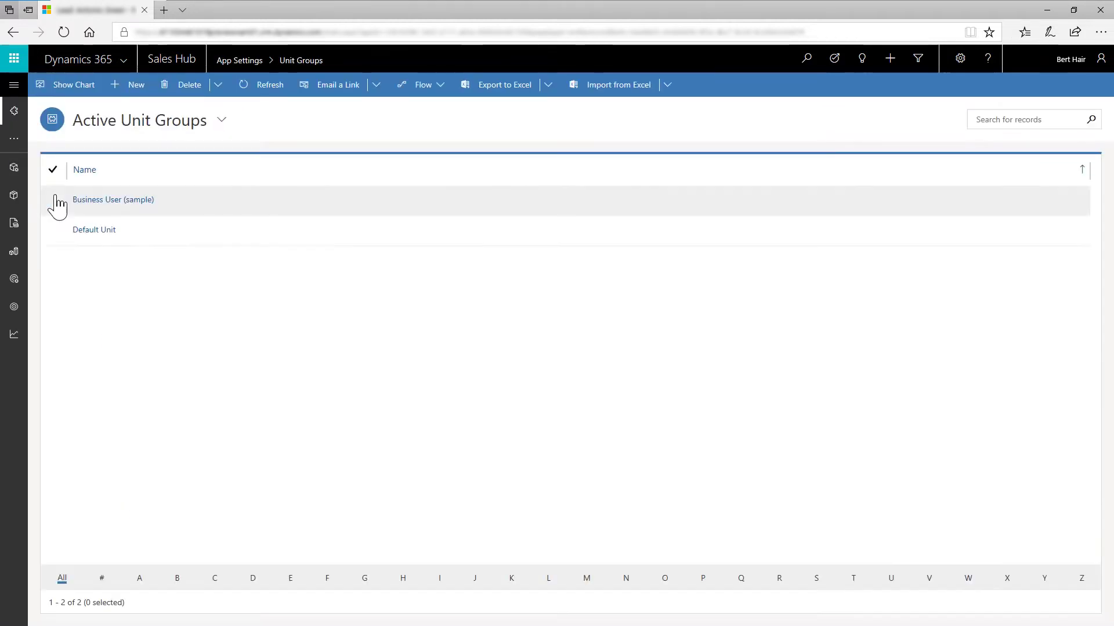
pyautogui.click(131, 87)
pyautogui.click(541, 330)
pyautogui.write('Ea')
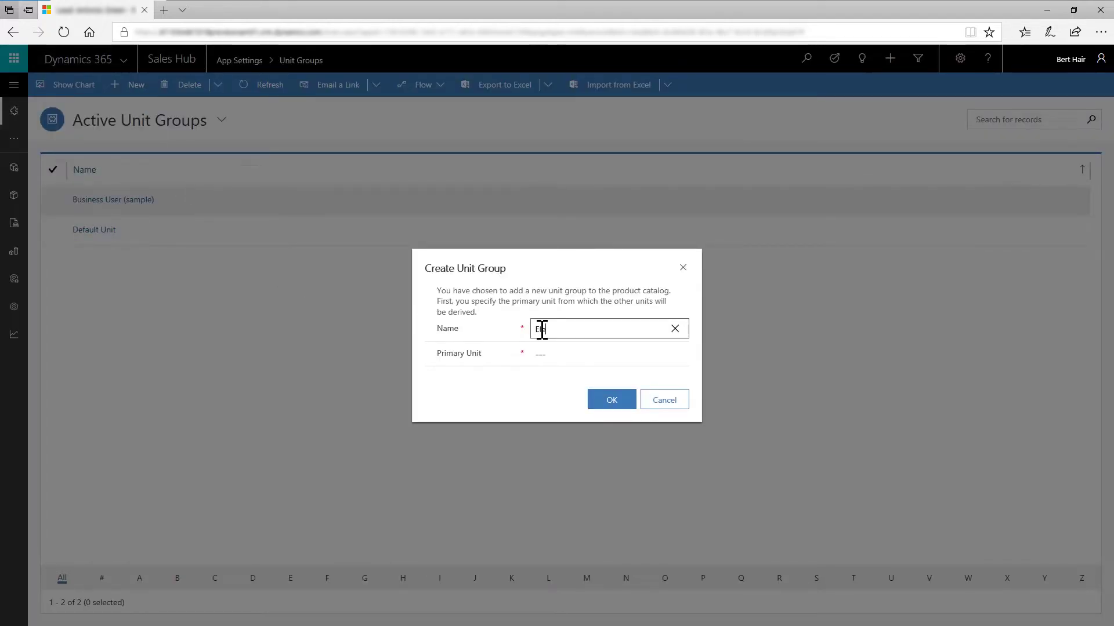
pyautogui.write('ectronics')
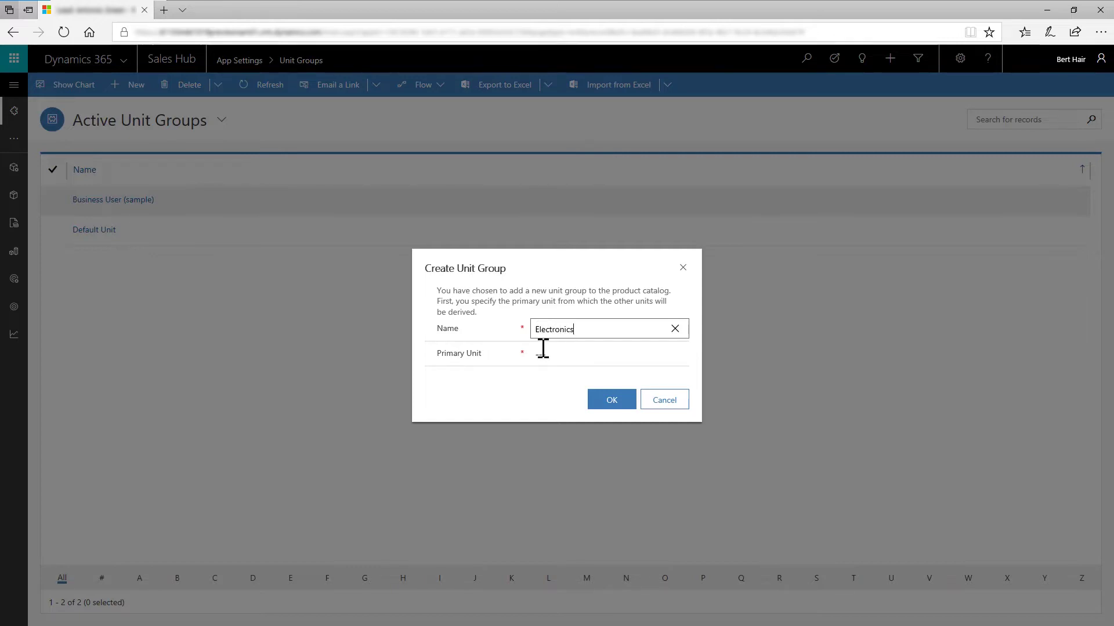
pyautogui.click(541, 353)
pyautogui.write('Piece')
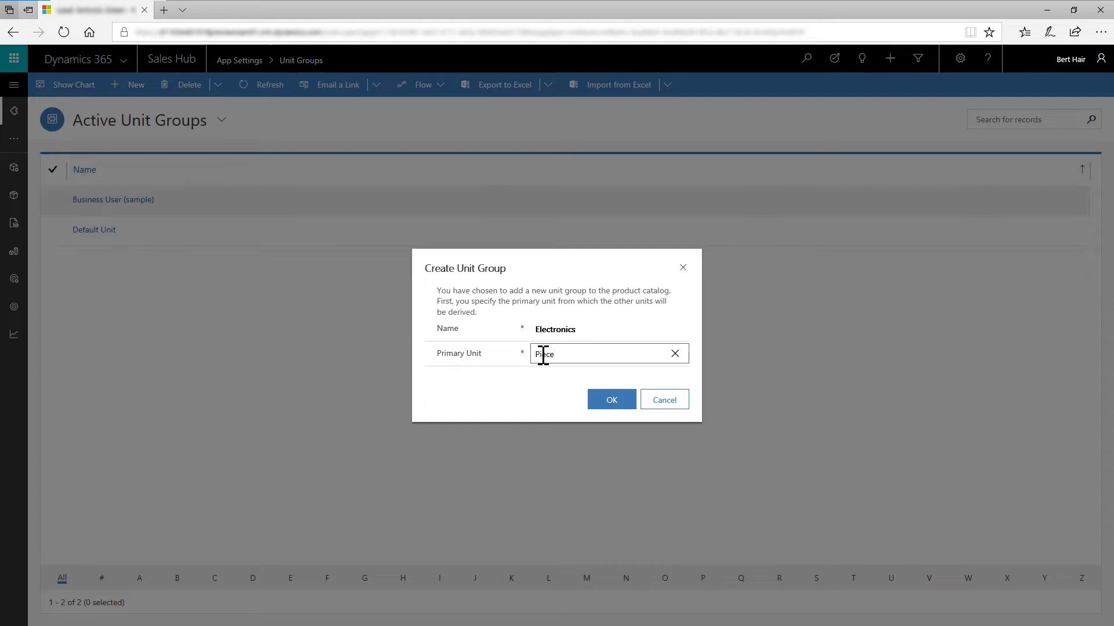
pyautogui.click(613, 406)
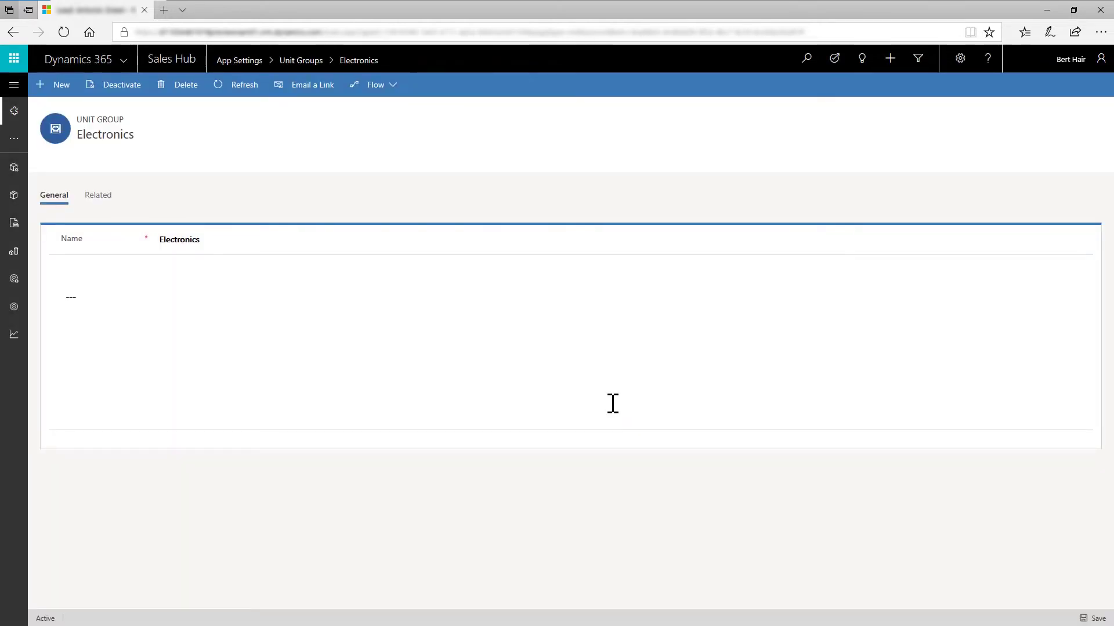
# Add a unit named Box, quantity 6, base unit Piece, to Electronics and save it.
pyautogui.click(104, 197)
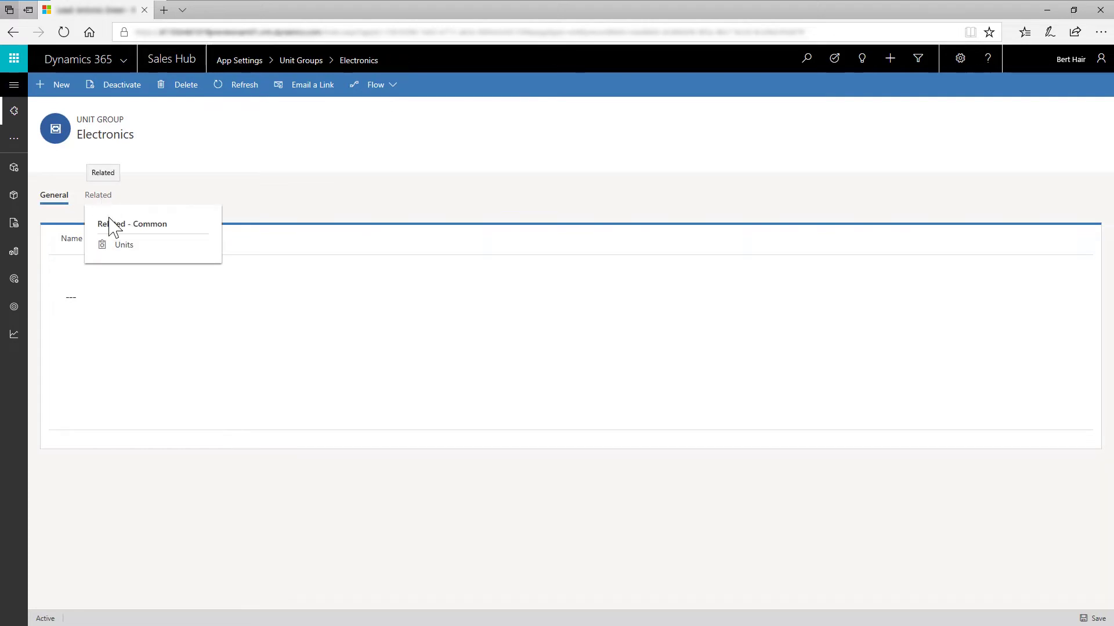
pyautogui.click(122, 246)
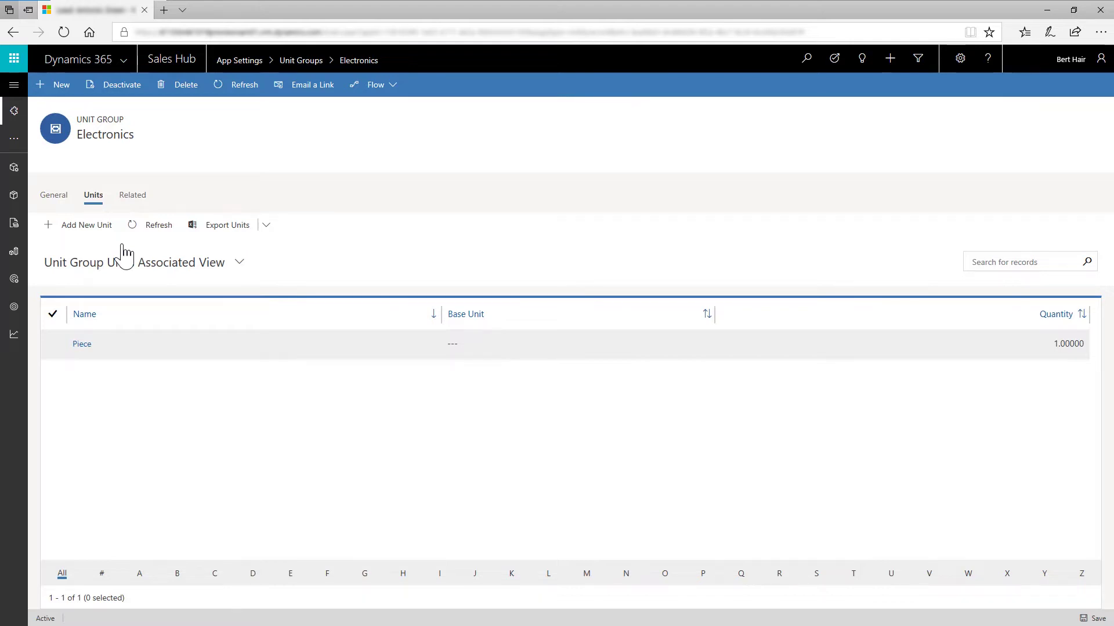
pyautogui.click(93, 229)
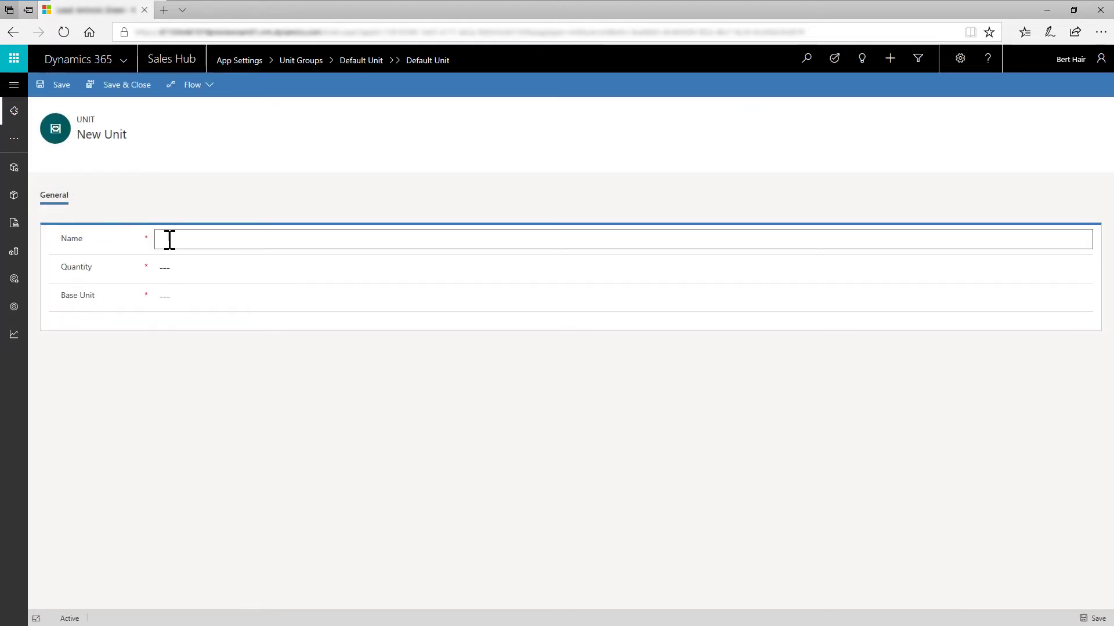
pyautogui.click(169, 239)
pyautogui.write('Box')
pyautogui.click(180, 268)
pyautogui.write('6')
pyautogui.click(185, 296)
pyautogui.click(569, 325)
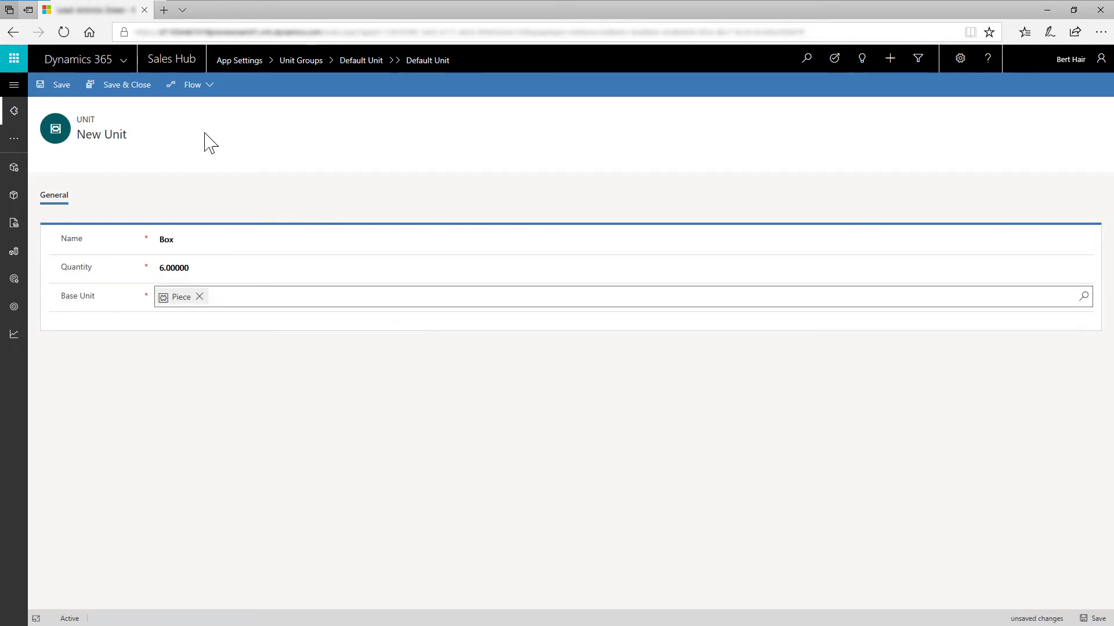
pyautogui.click(118, 84)
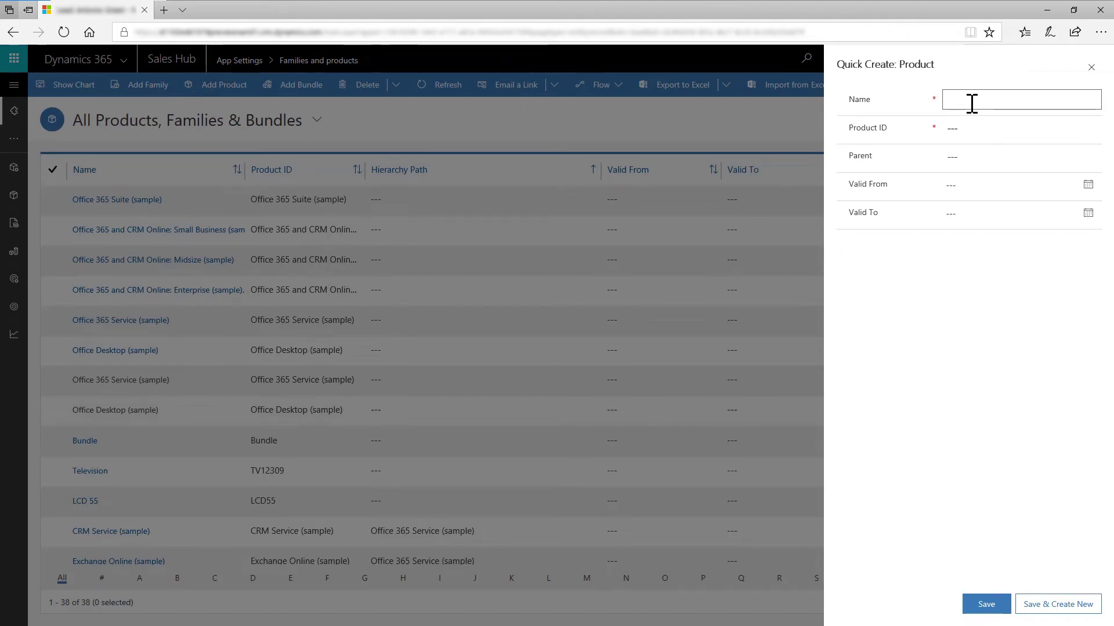
# Save the LED Television family with Product ID LED_Television and open its record.
pyautogui.write('LED Television')
pyautogui.click(980, 126)
pyautogui.write('L')
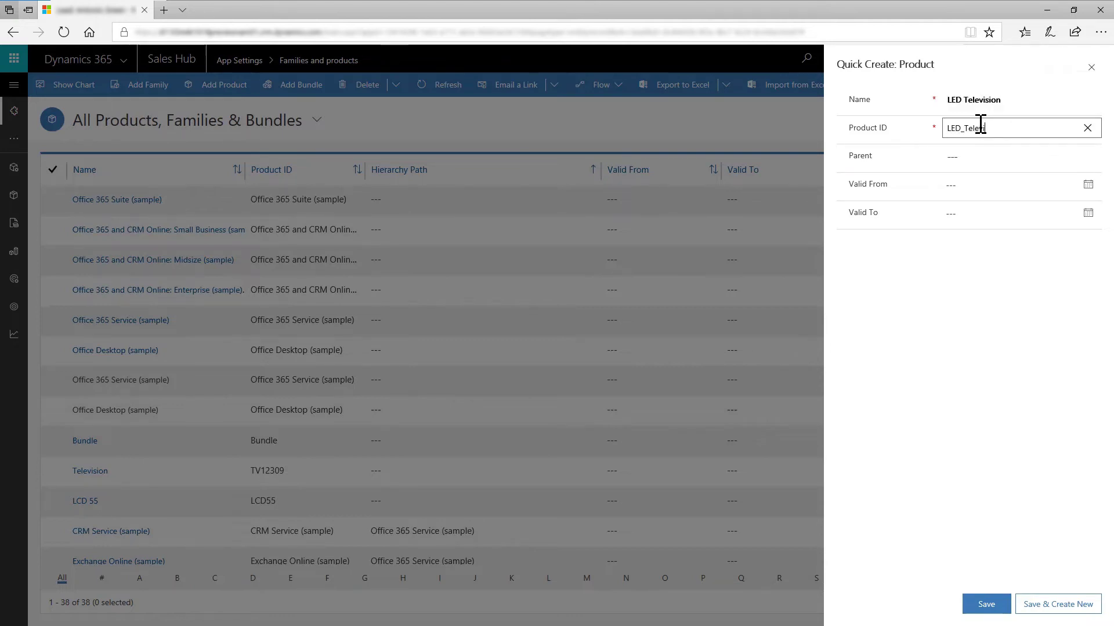
pyautogui.click(986, 603)
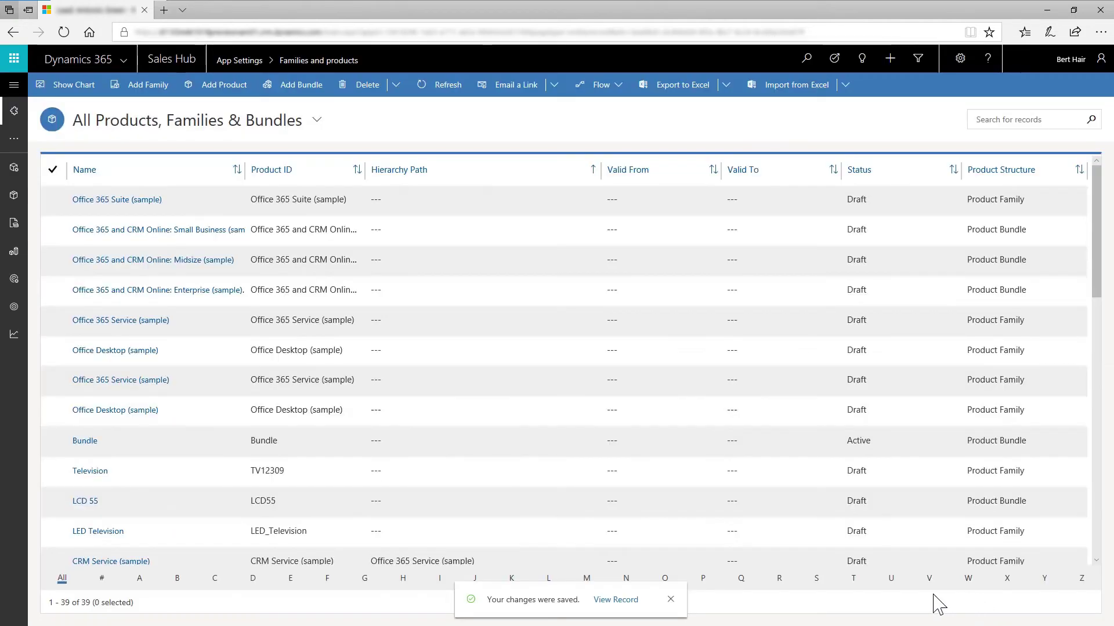
pyautogui.click(114, 531)
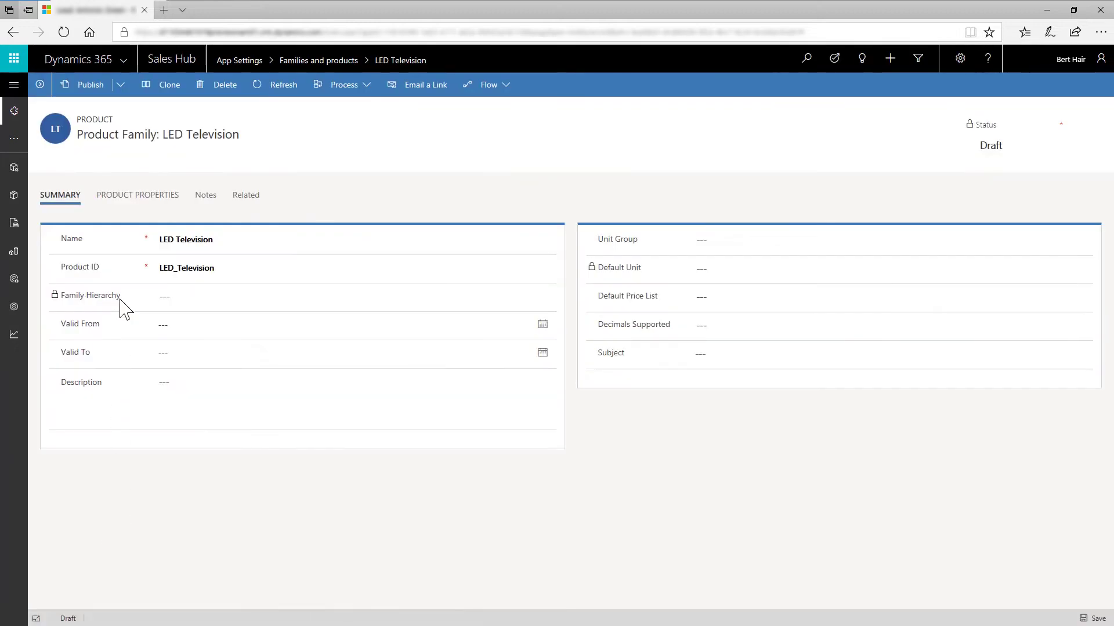
# Add a required Screen Size property with data type Option Set to LED Television.
pyautogui.click(140, 201)
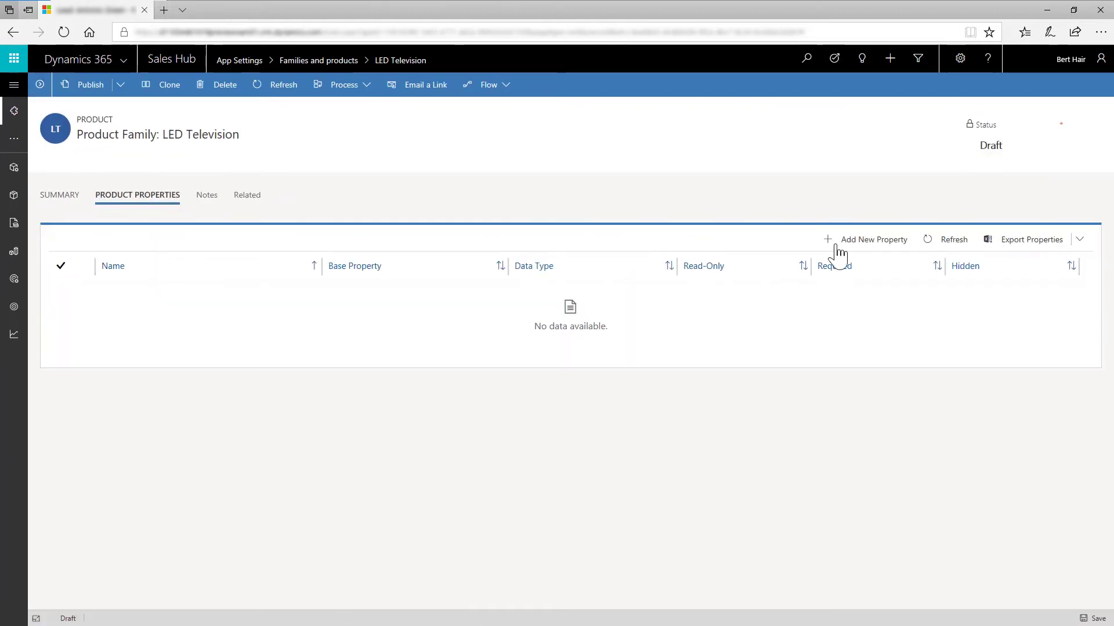
pyautogui.click(874, 247)
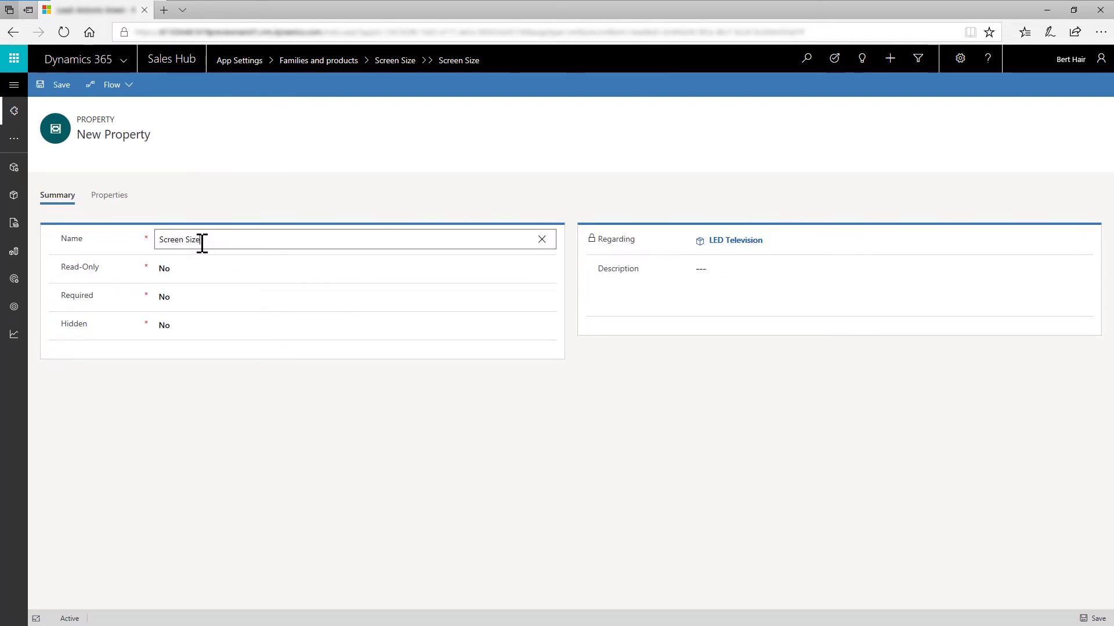
pyautogui.click(204, 304)
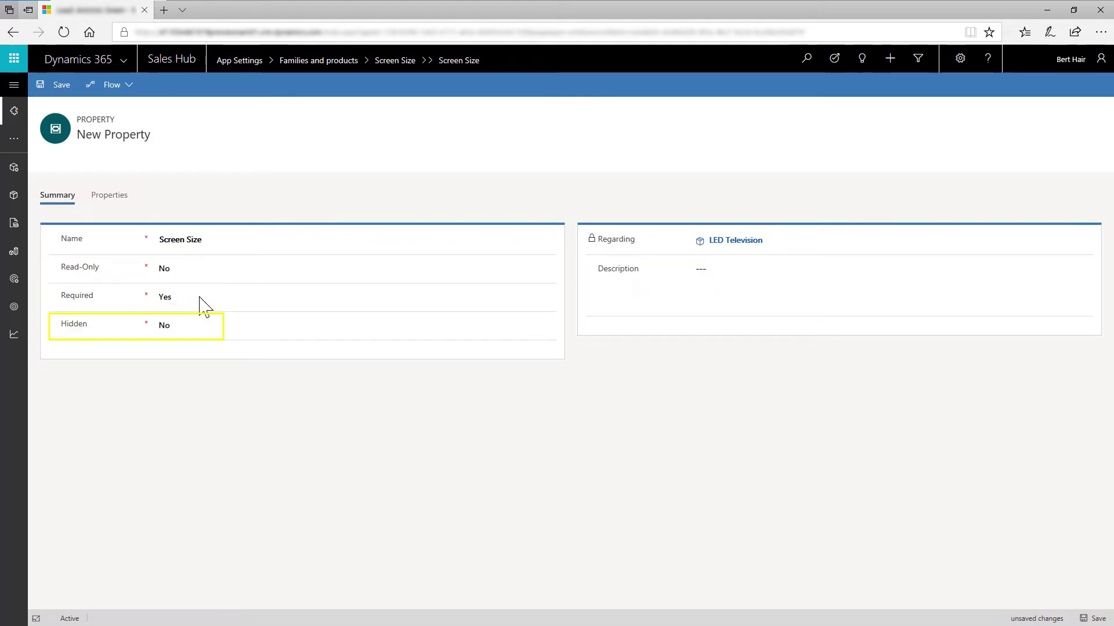
pyautogui.click(119, 200)
pyautogui.click(166, 260)
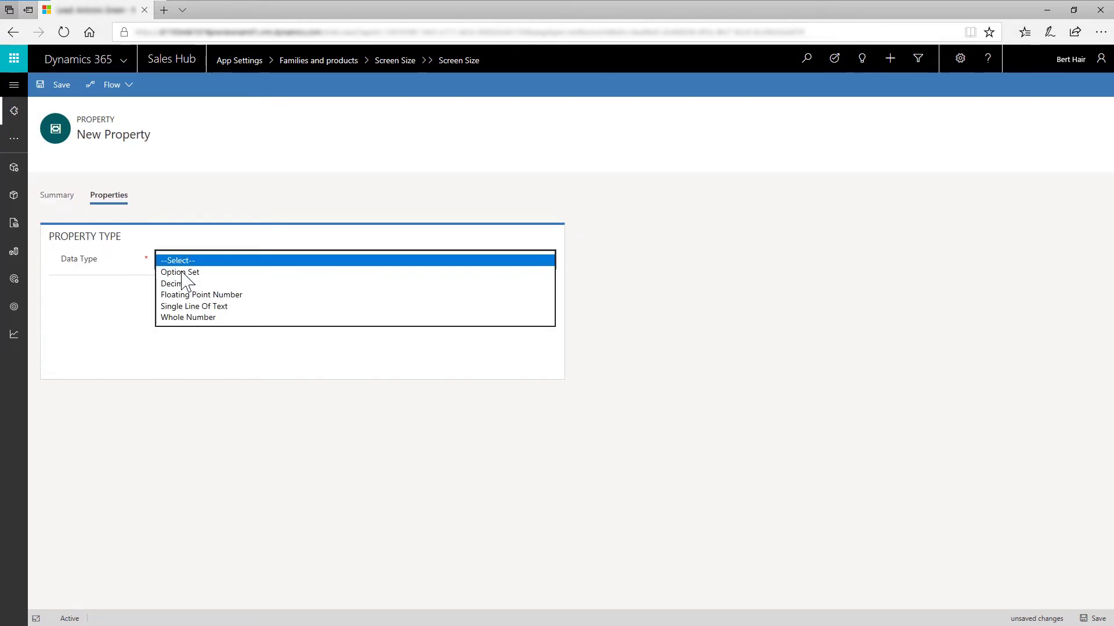
pyautogui.click(177, 271)
pyautogui.click(57, 87)
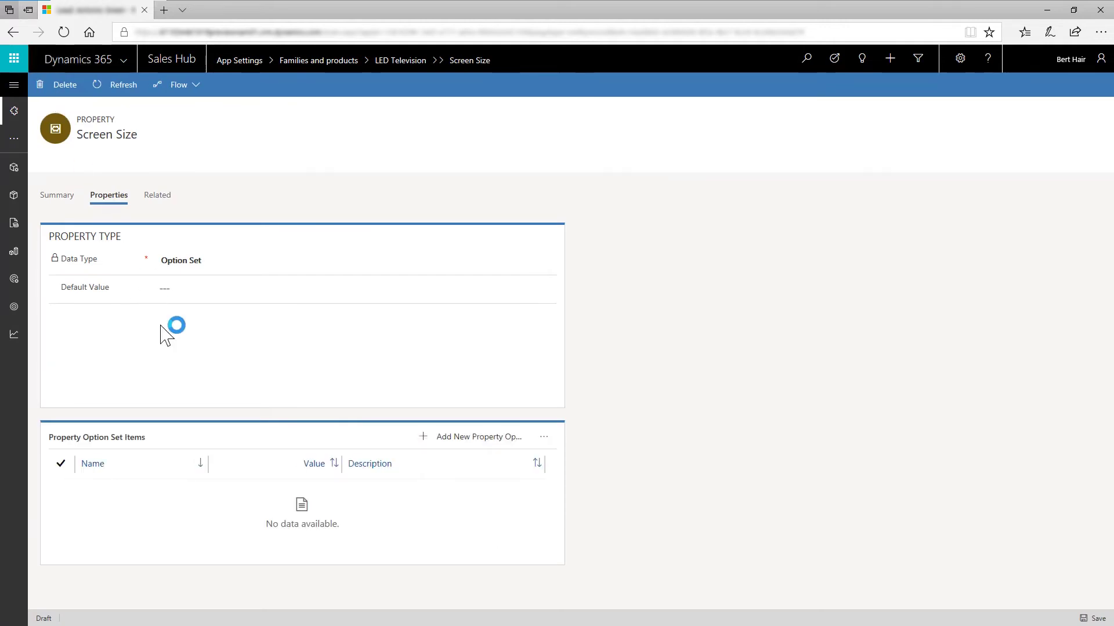
# Add the 32-inch screen option to the Screen Size property.
pyautogui.click(450, 441)
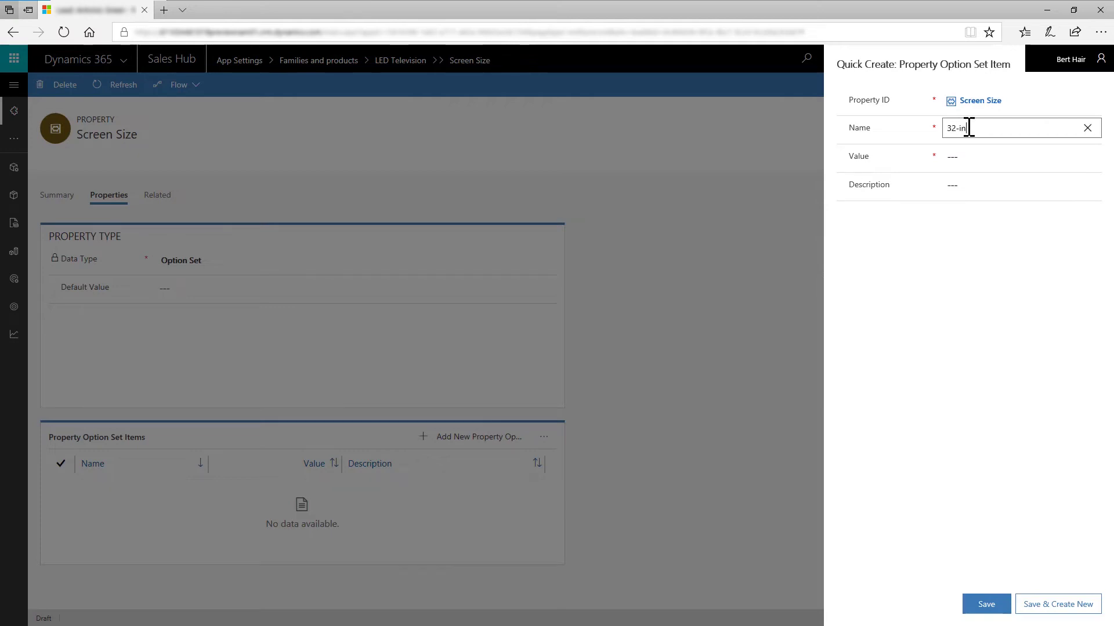
pyautogui.click(968, 156)
pyautogui.write('32')
pyautogui.click(1056, 604)
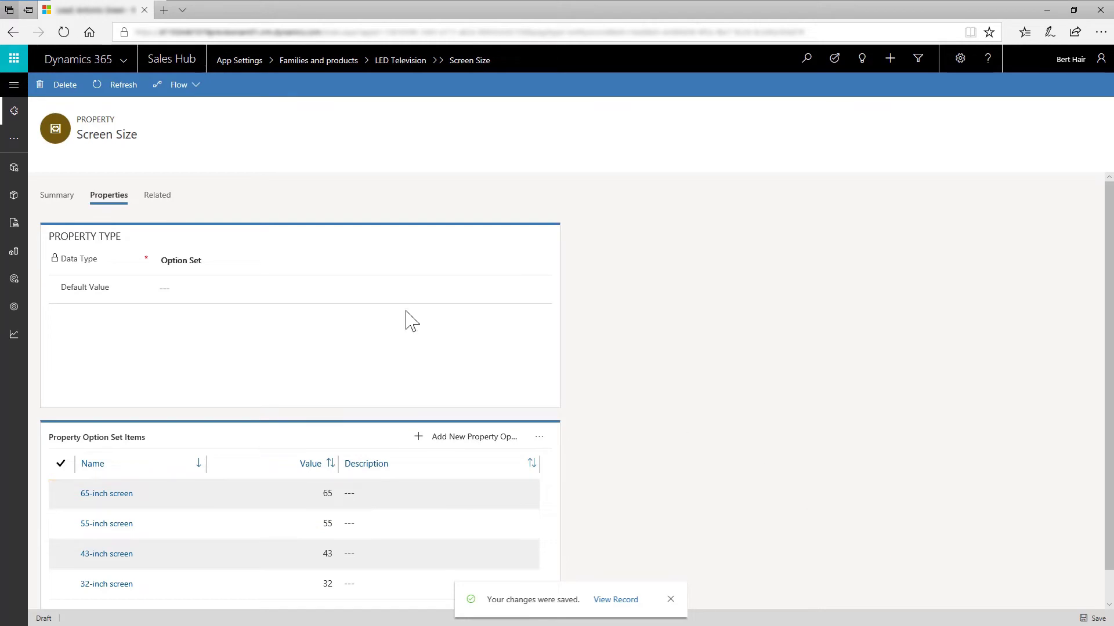
# Set Screen Size's default value to 32-inch screen and save the property.
pyautogui.click(544, 289)
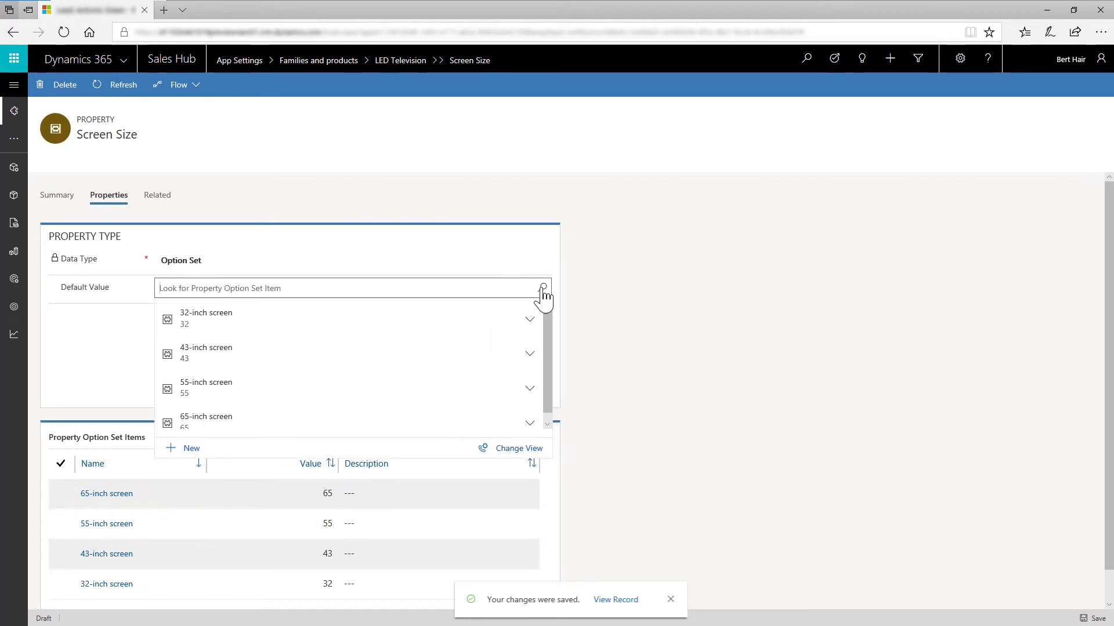
pyautogui.click(335, 316)
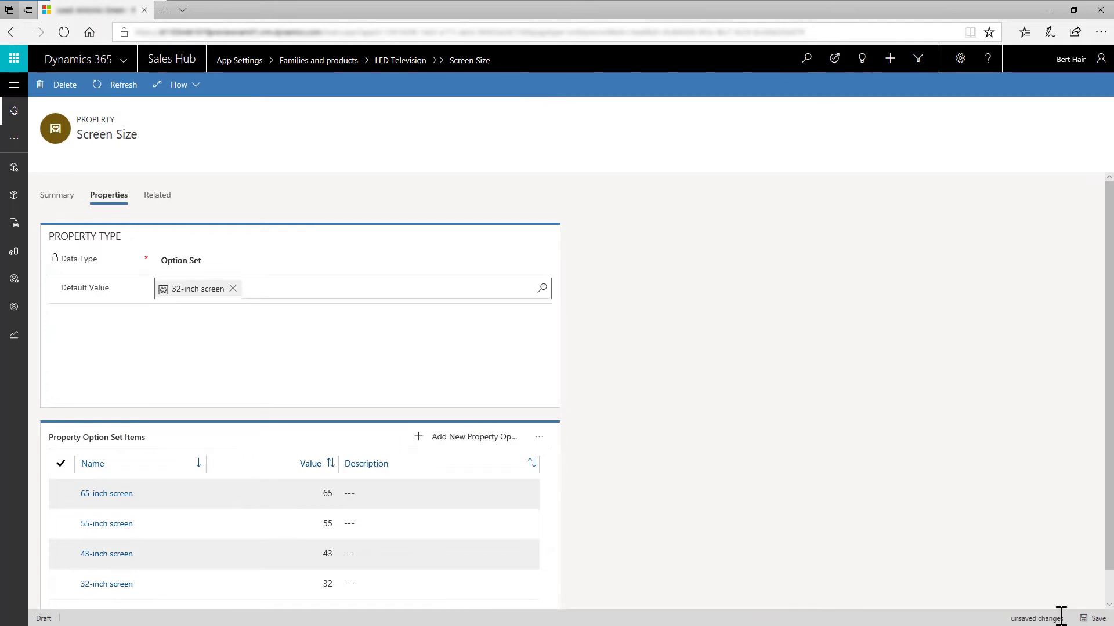
pyautogui.click(1088, 620)
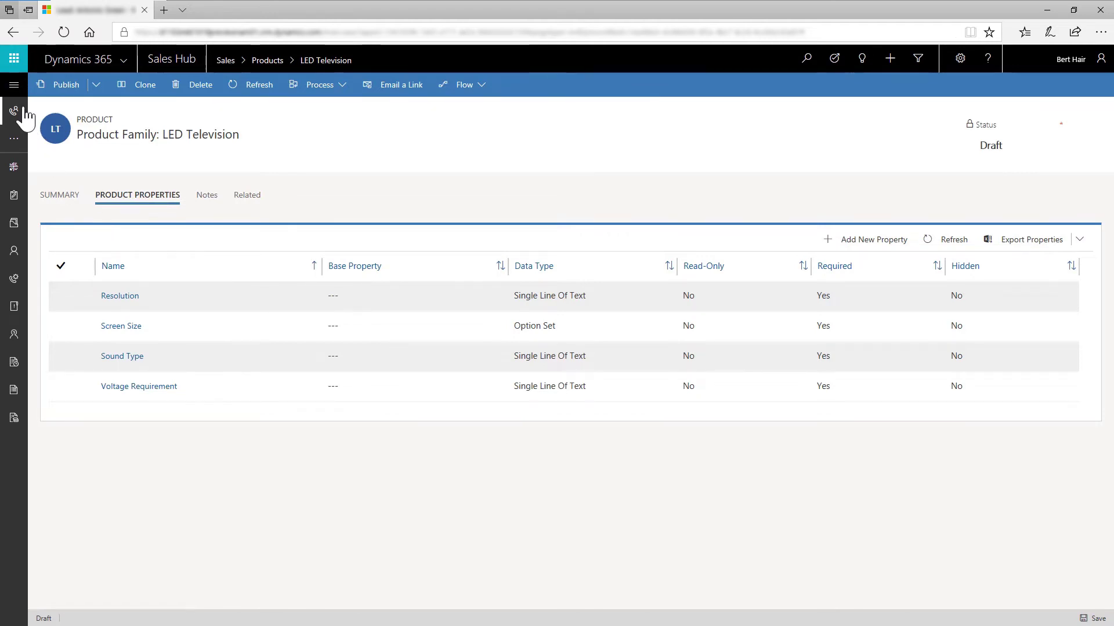
# Select LED Television in Families and products and add a new product under it.
pyautogui.click(14, 85)
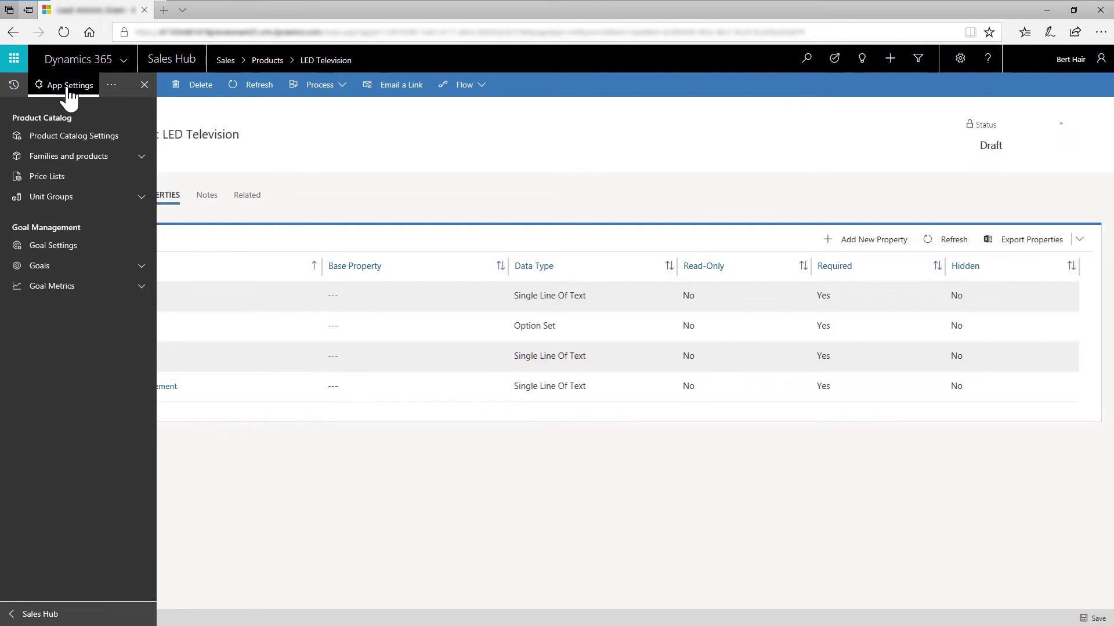
pyautogui.click(68, 162)
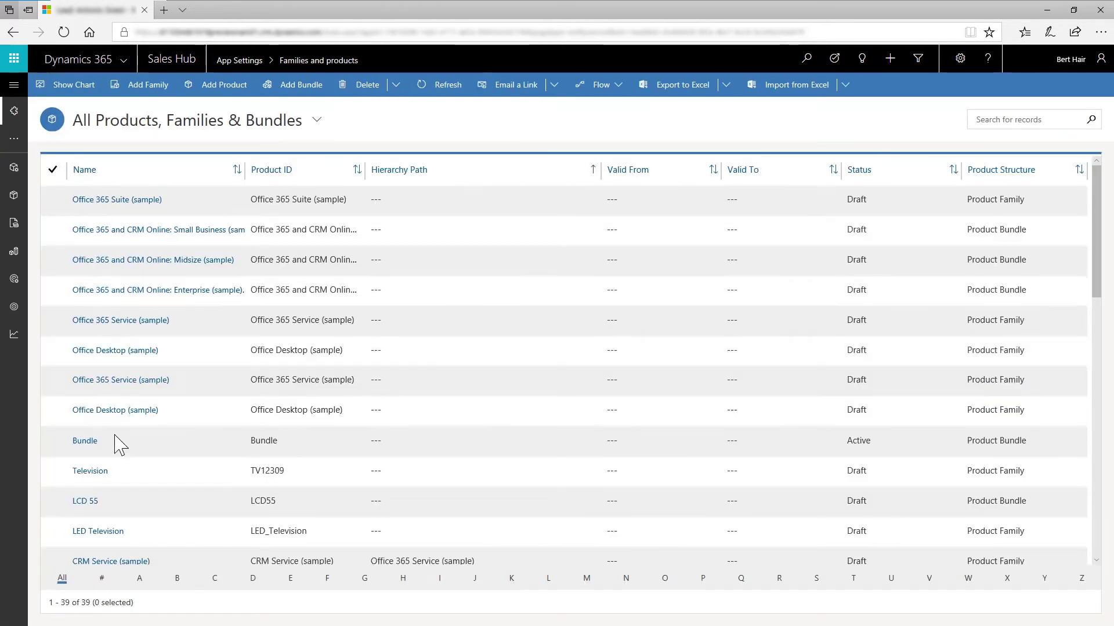
pyautogui.click(52, 535)
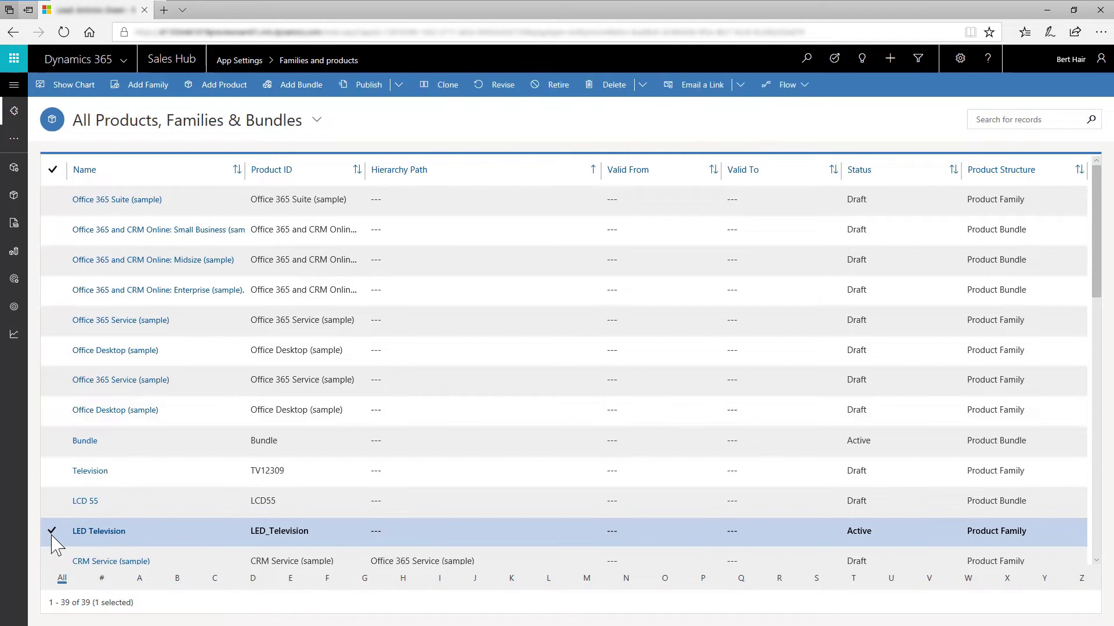
pyautogui.click(215, 94)
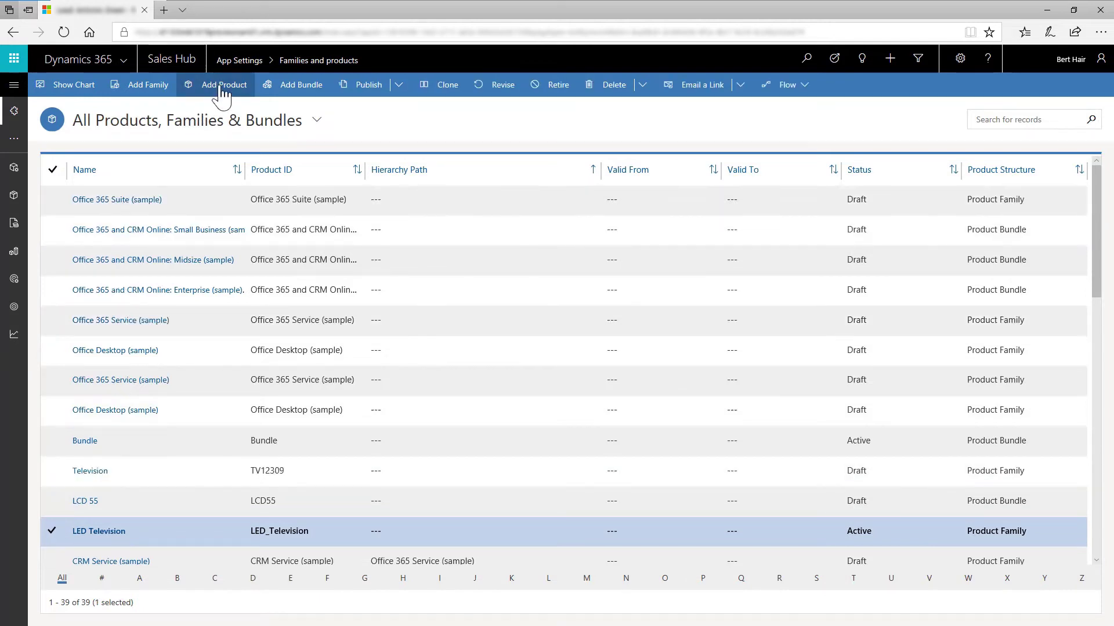
# Name the product Proseware LED32 with Product ID PLED_32.
pyautogui.click(175, 242)
pyautogui.write('Proseware LED32')
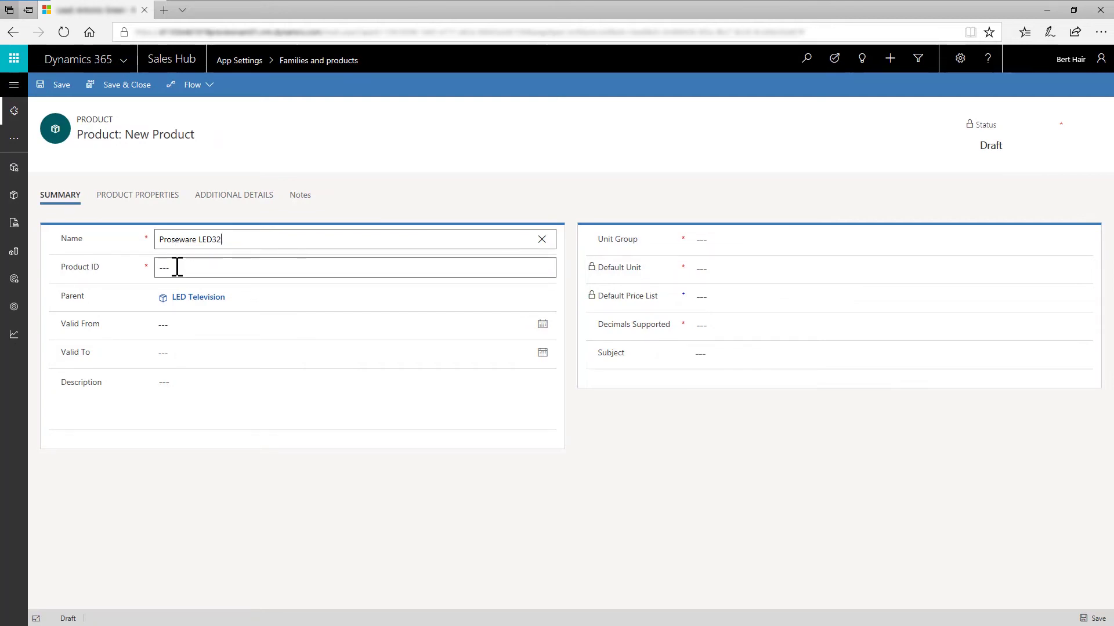
pyautogui.click(177, 267)
pyautogui.write('PLED')
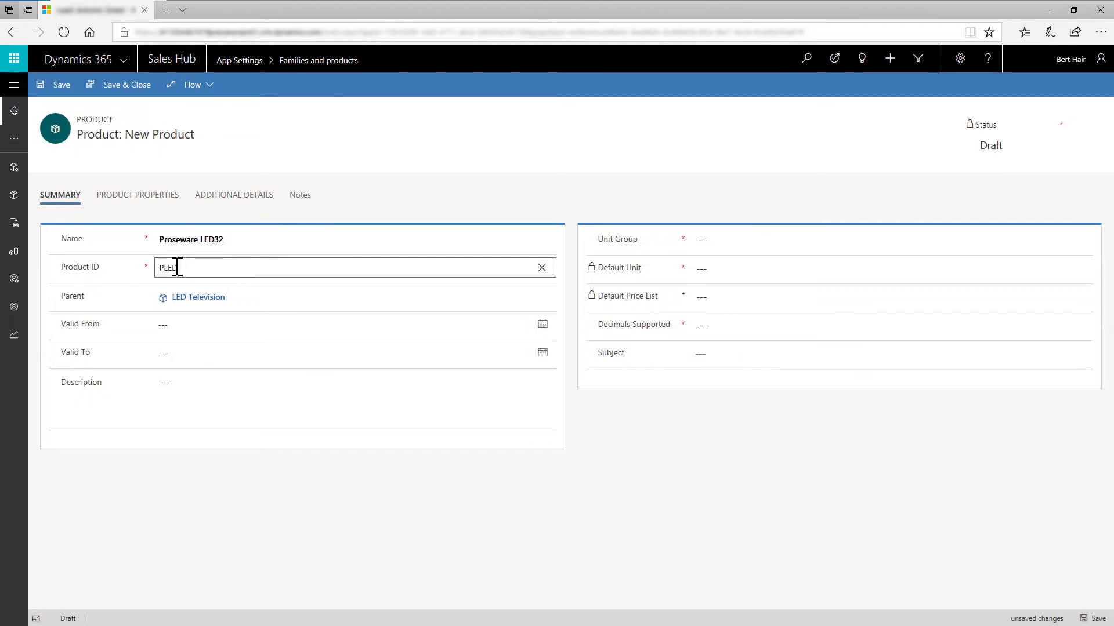
pyautogui.write(' 32')
# Set the product's unit group to Electronics and default unit to Piece.
pyautogui.click(741, 241)
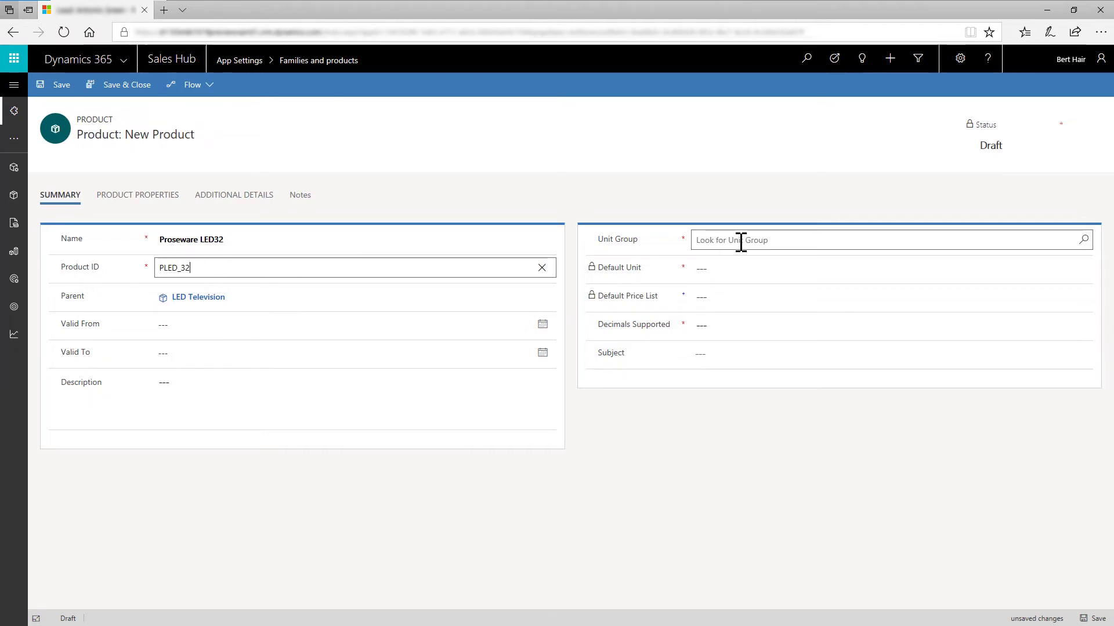
pyautogui.click(1086, 239)
pyautogui.click(840, 322)
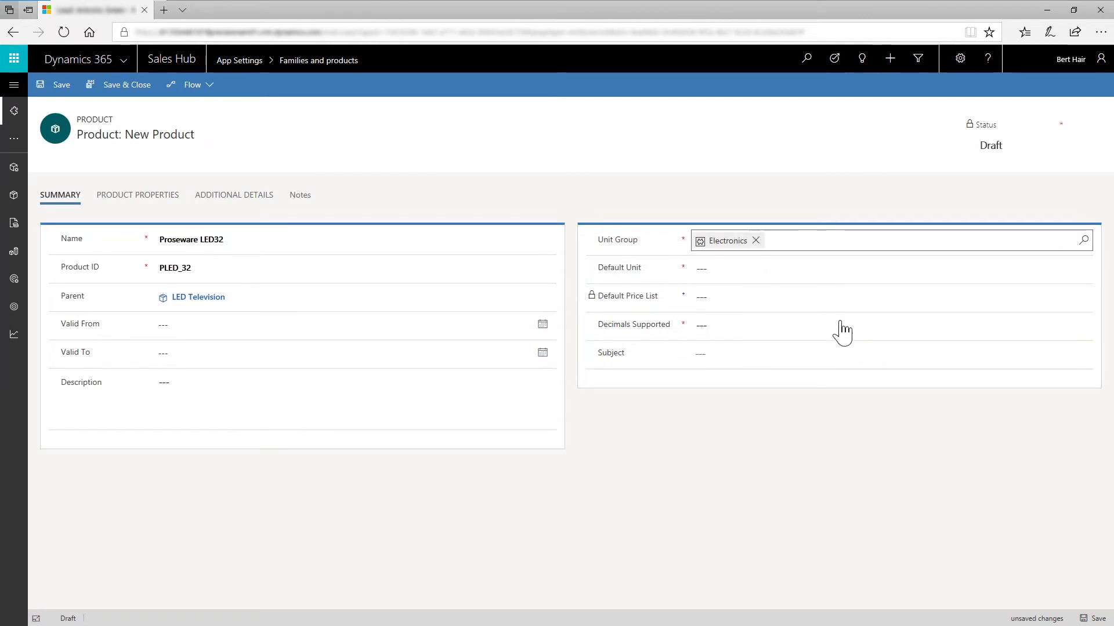
pyautogui.click(823, 270)
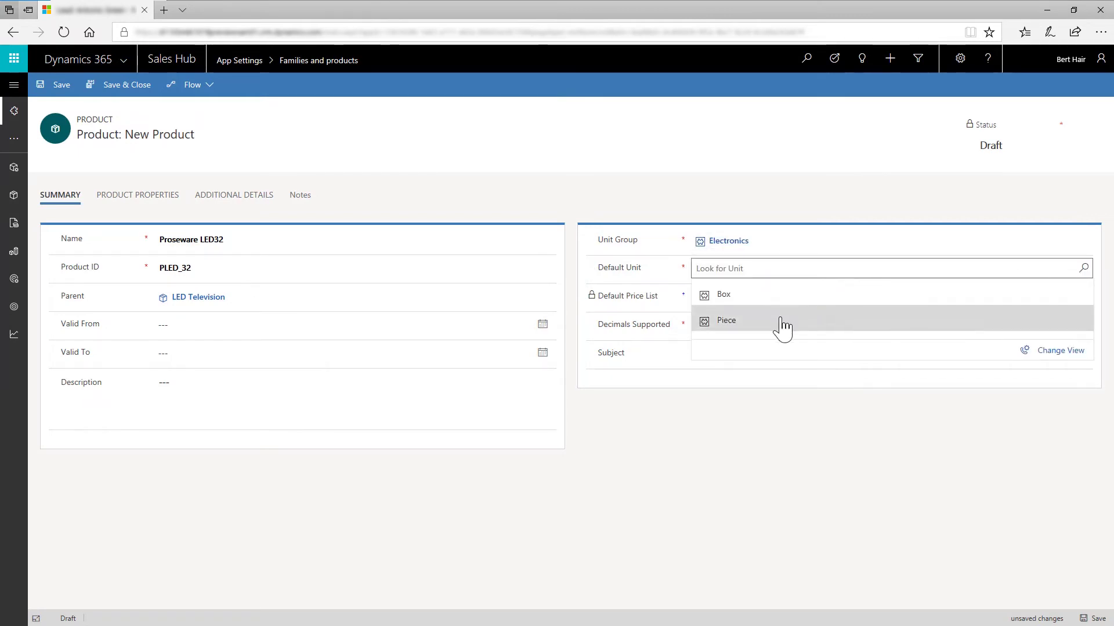
pyautogui.click(781, 323)
pyautogui.click(60, 86)
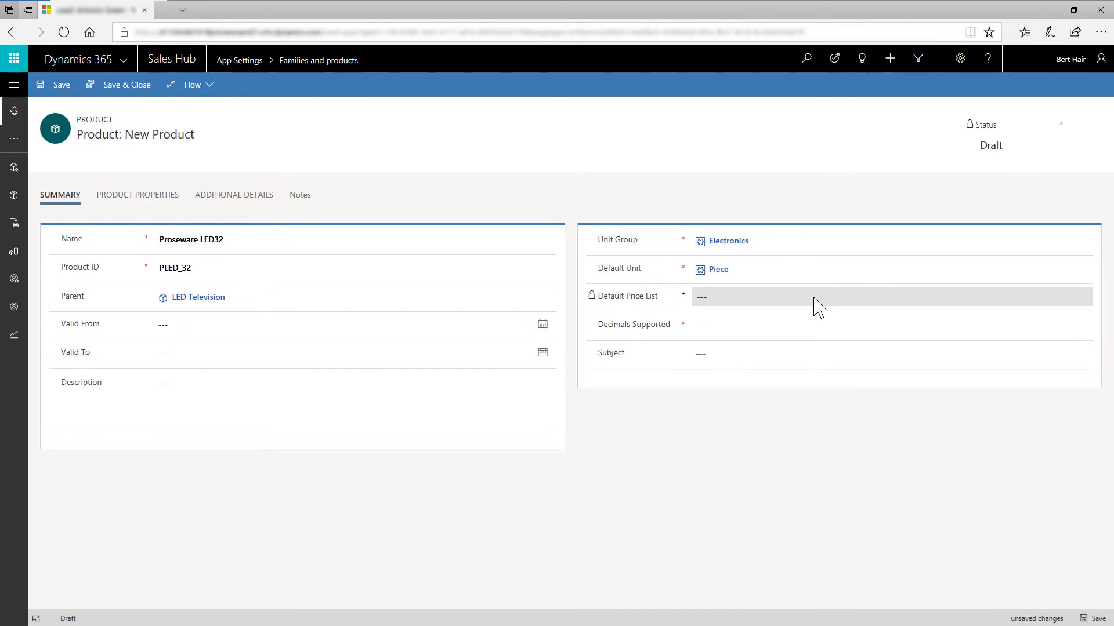
# Save Proseware LED32 and enter a new product Southridge LED32 with ID SRLED_32.
pyautogui.click(60, 87)
pyautogui.click(187, 241)
pyautogui.write('Southridge LED32')
pyautogui.click(187, 268)
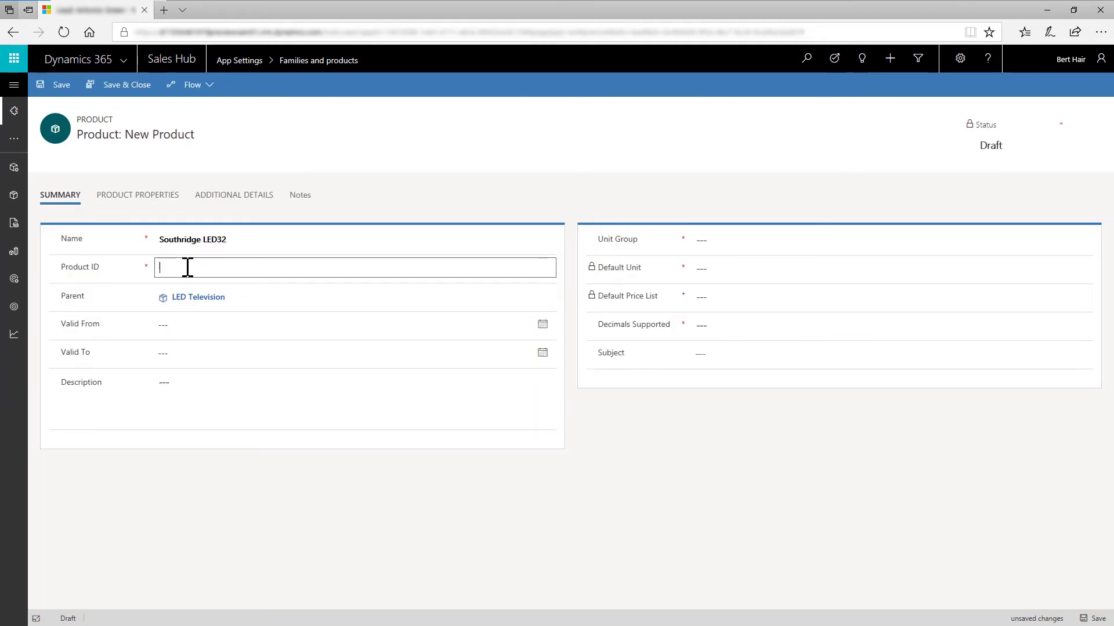
pyautogui.write('SRLED')
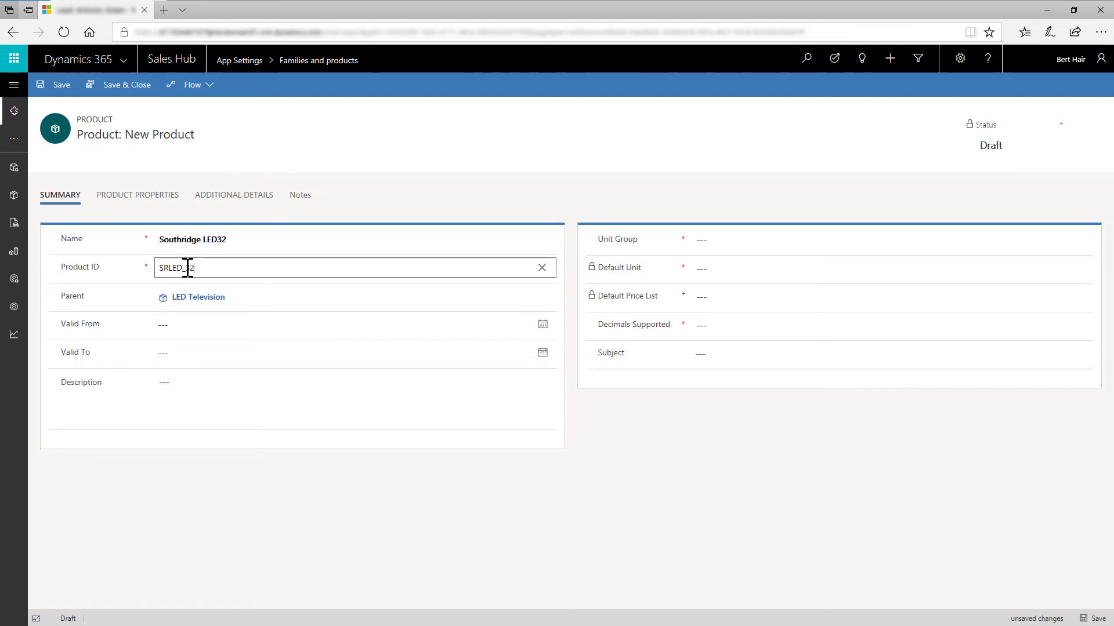
pyautogui.write('_32')
# Give Southridge LED32 the Electronics unit group and pick its default unit.
pyautogui.click(769, 242)
pyautogui.click(1085, 248)
pyautogui.click(928, 272)
pyautogui.click(924, 270)
pyautogui.click(1083, 269)
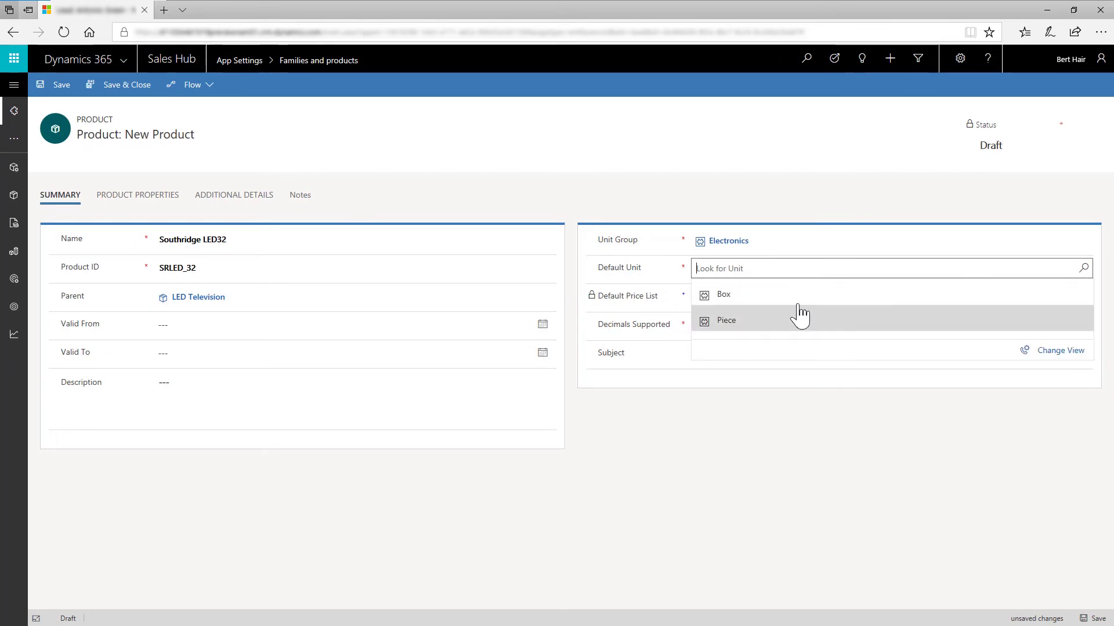
pyautogui.click(798, 302)
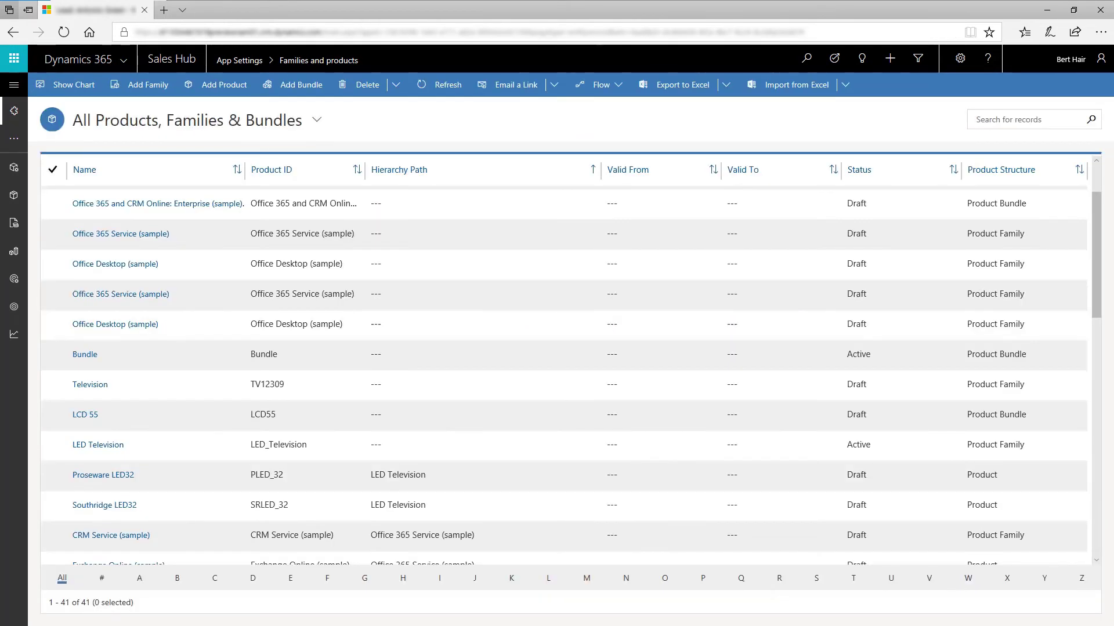
# Start a new product named Headphones with Product ID Headphones_001.
pyautogui.click(228, 93)
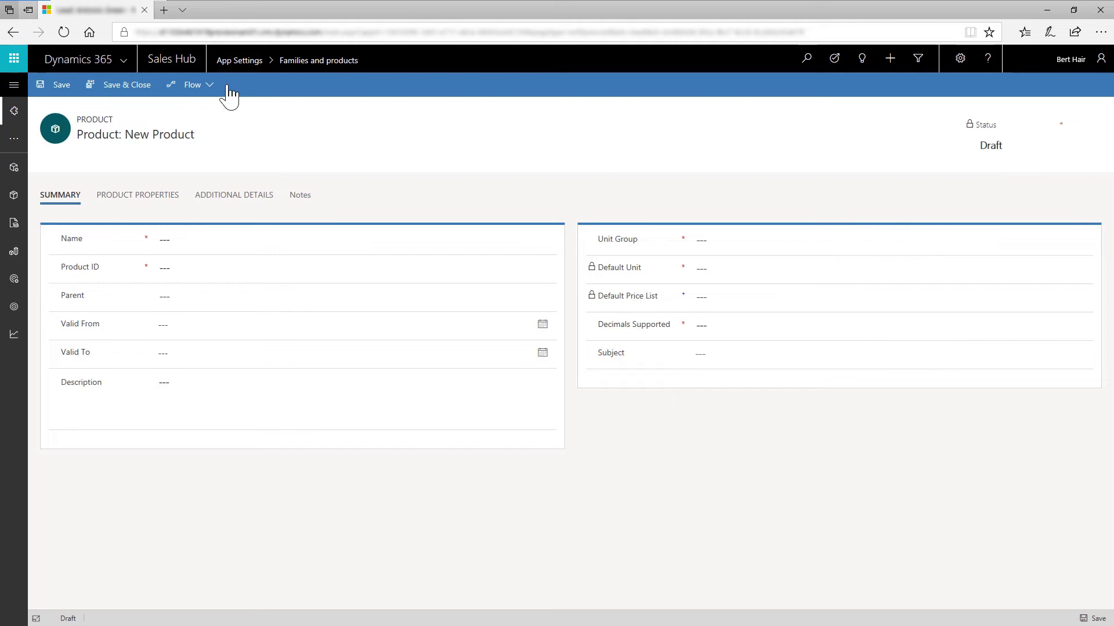
pyautogui.click(186, 245)
pyautogui.write('Headphones')
pyautogui.click(189, 265)
pyautogui.write('Headphones_00')
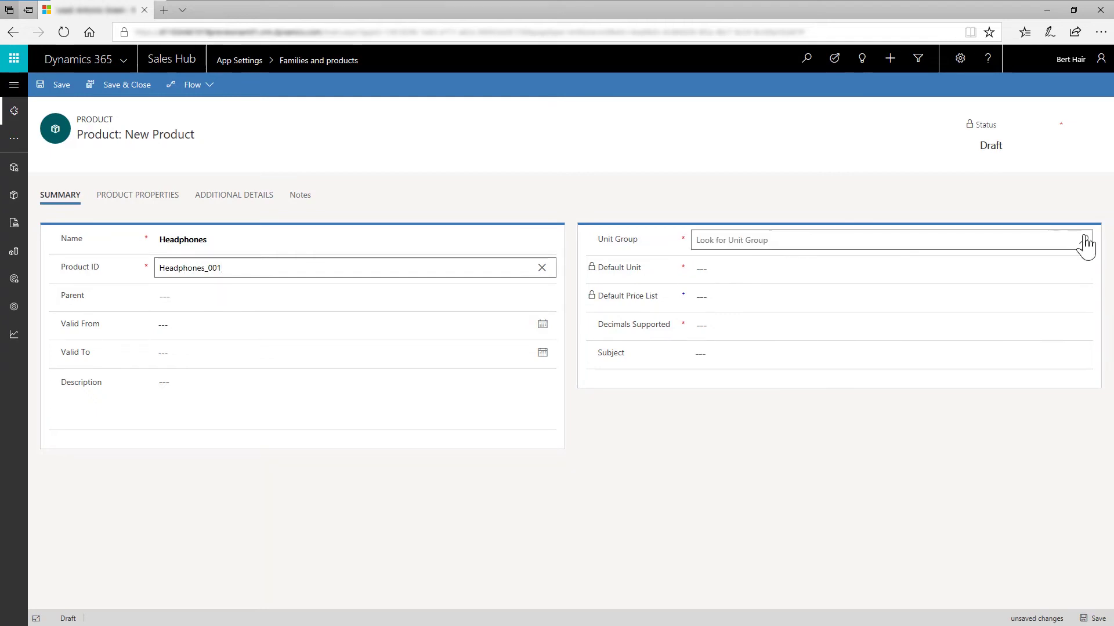
# Set the Headphones unit group to Electronics and default unit to Piece.
pyautogui.click(1084, 240)
pyautogui.click(859, 328)
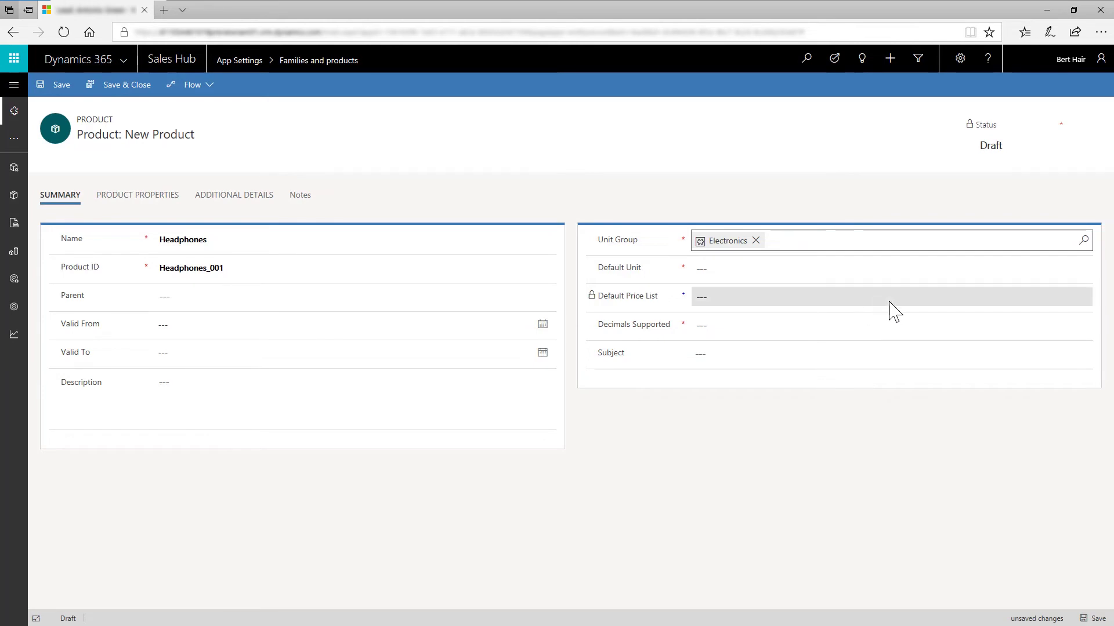
pyautogui.click(1053, 268)
pyautogui.click(1087, 269)
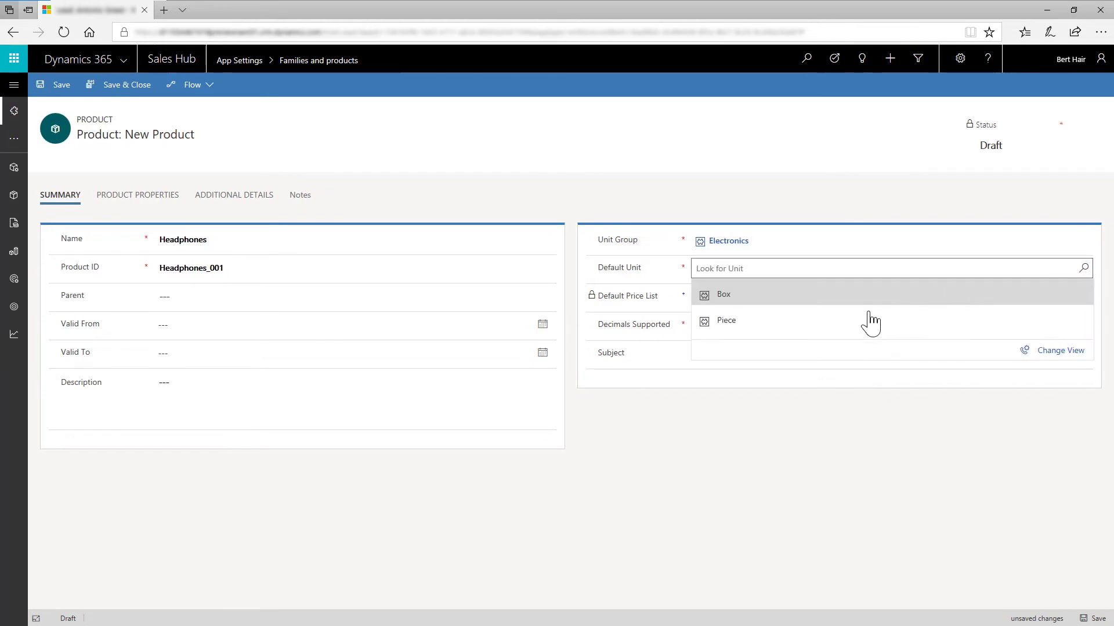
pyautogui.click(858, 320)
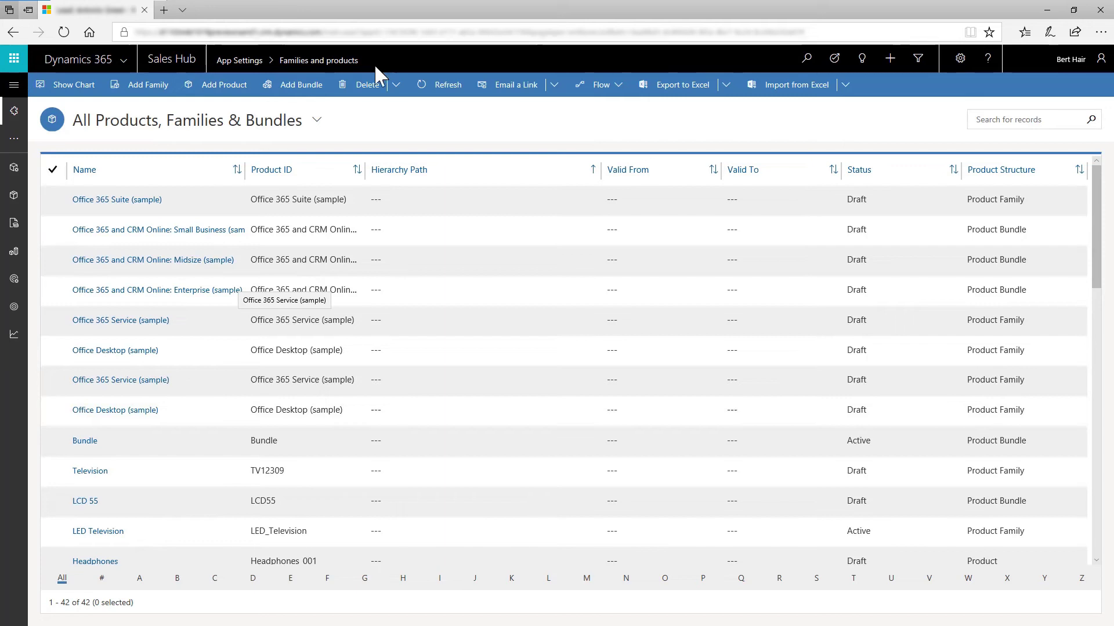
# Start bundle Television and Headphone, ID TV_HEADPHONES, with parent LED Televisions.
pyautogui.click(305, 86)
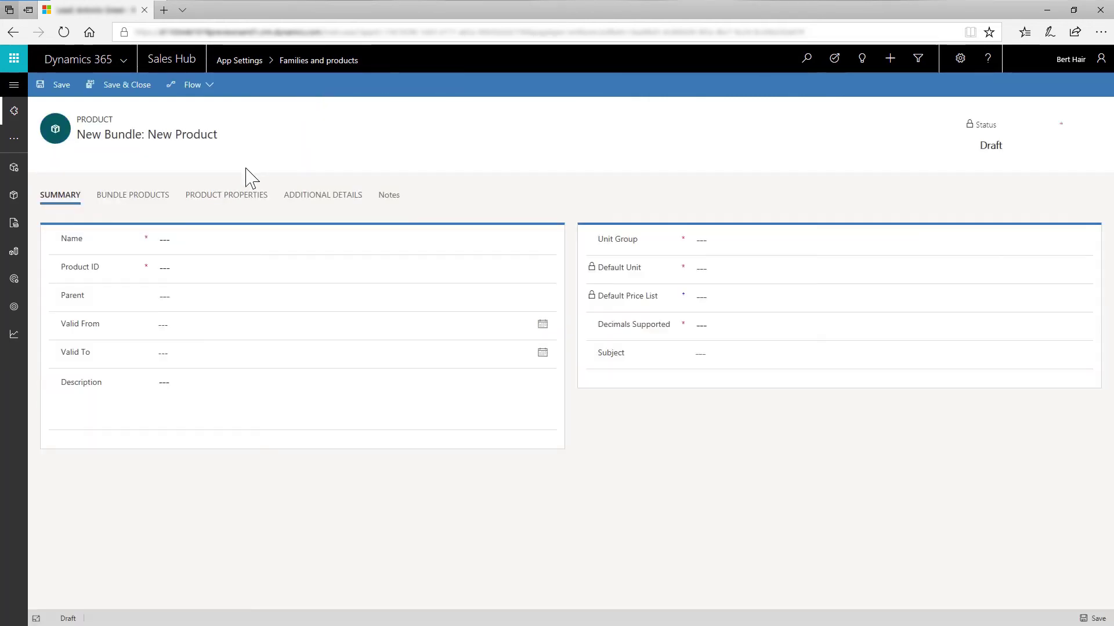
pyautogui.click(210, 238)
pyautogui.write('Television and Headphone')
pyautogui.click(197, 267)
pyautogui.write('TV_HEADPHONES')
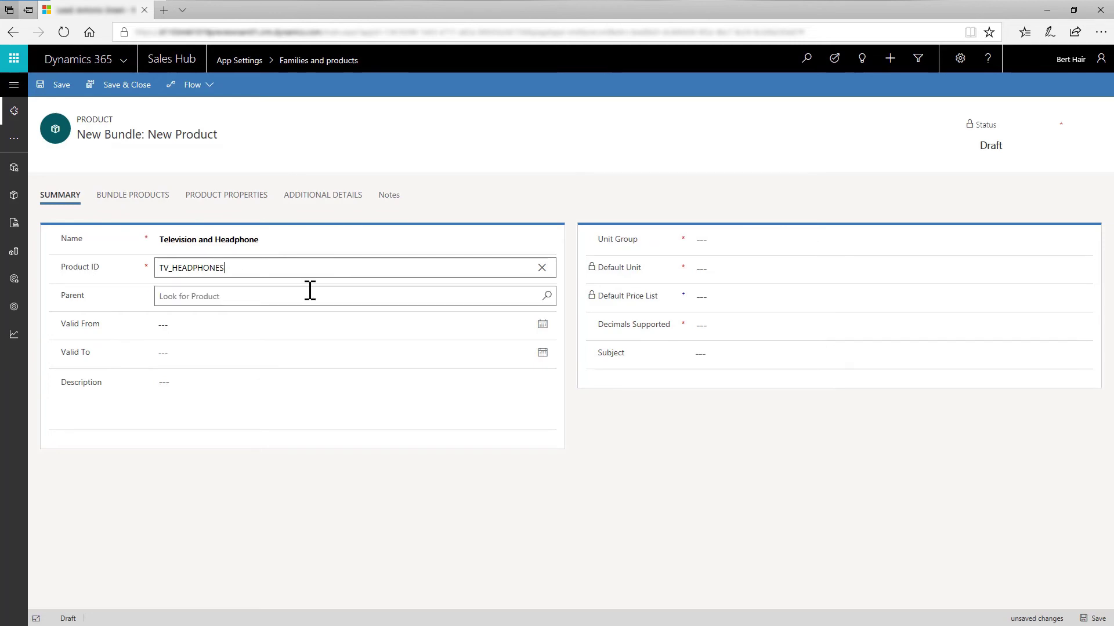
pyautogui.click(548, 296)
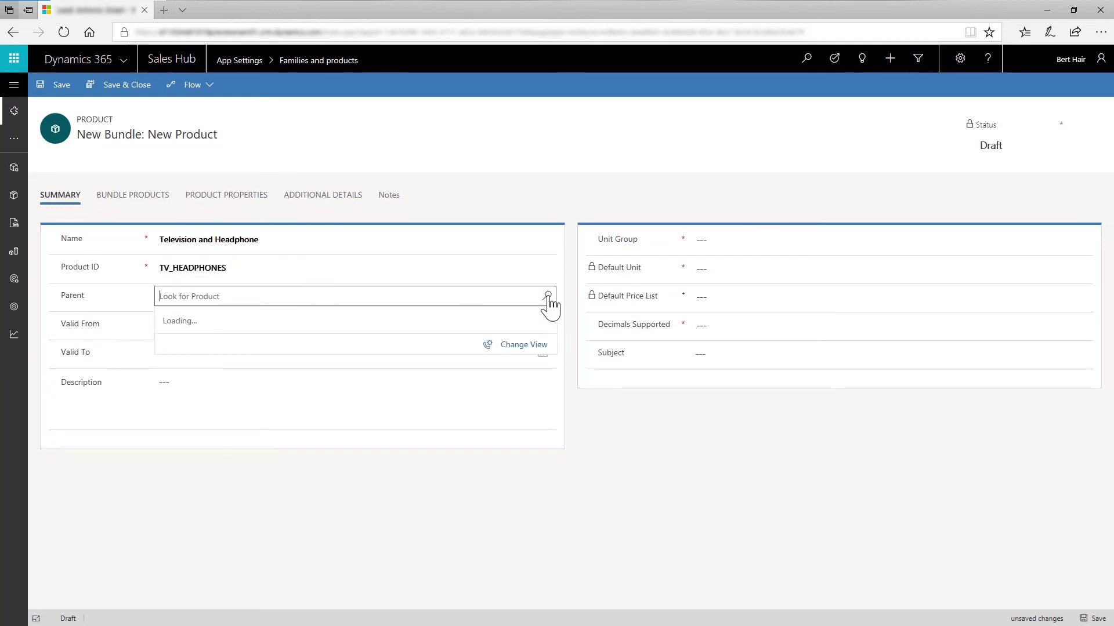
pyautogui.click(404, 394)
# Set the bundle's unit group Electronics, default unit Piece, decimals 0, and save it.
pyautogui.click(1082, 239)
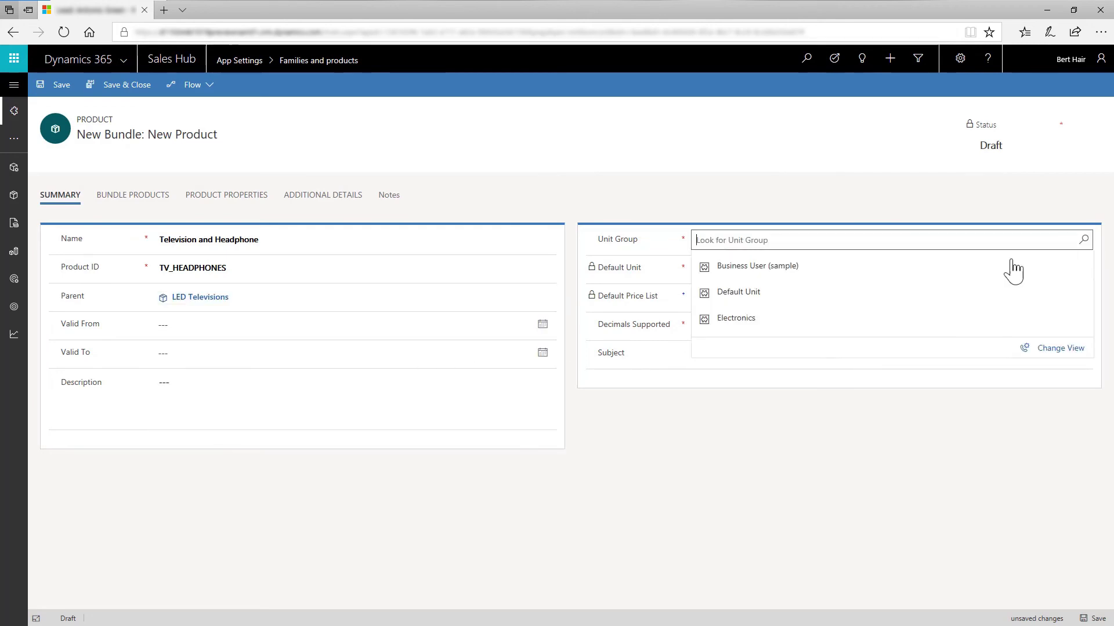
pyautogui.click(812, 318)
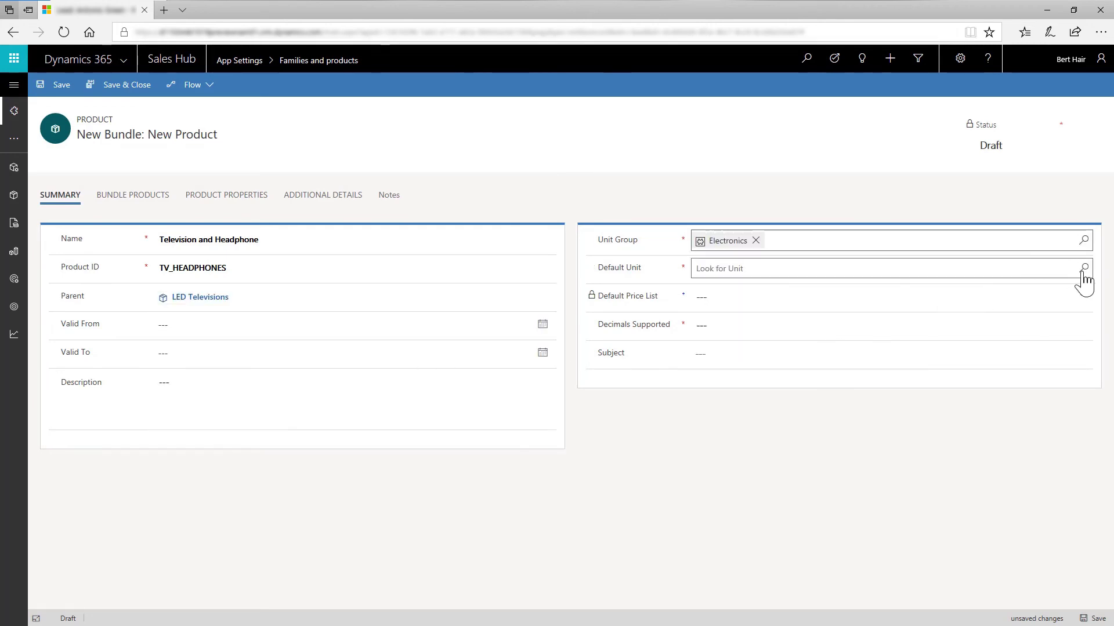
pyautogui.click(1084, 269)
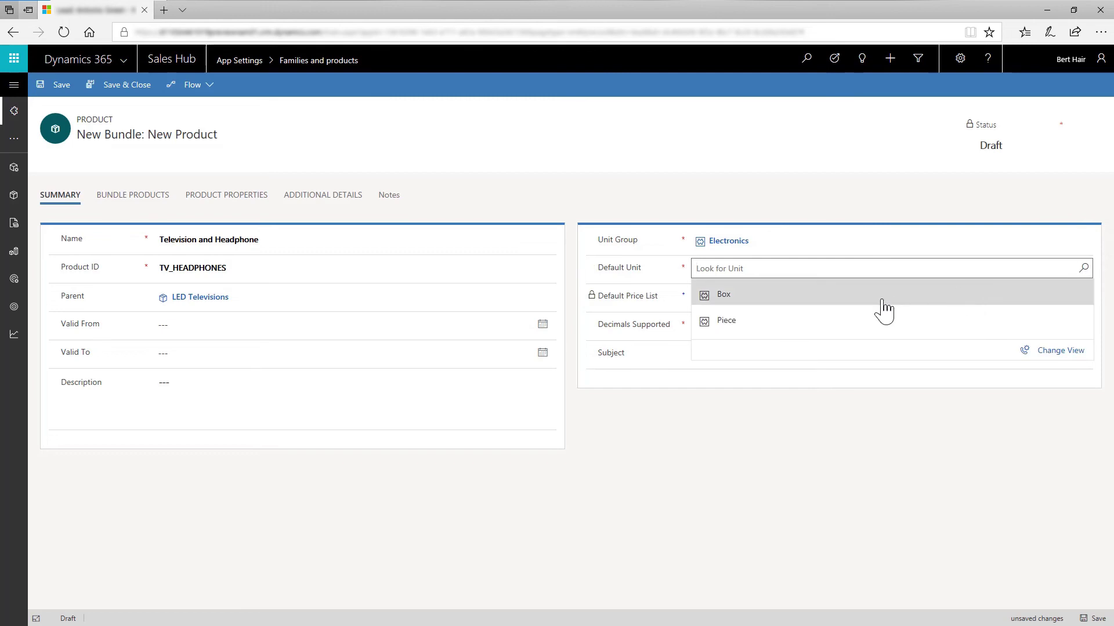
pyautogui.click(804, 331)
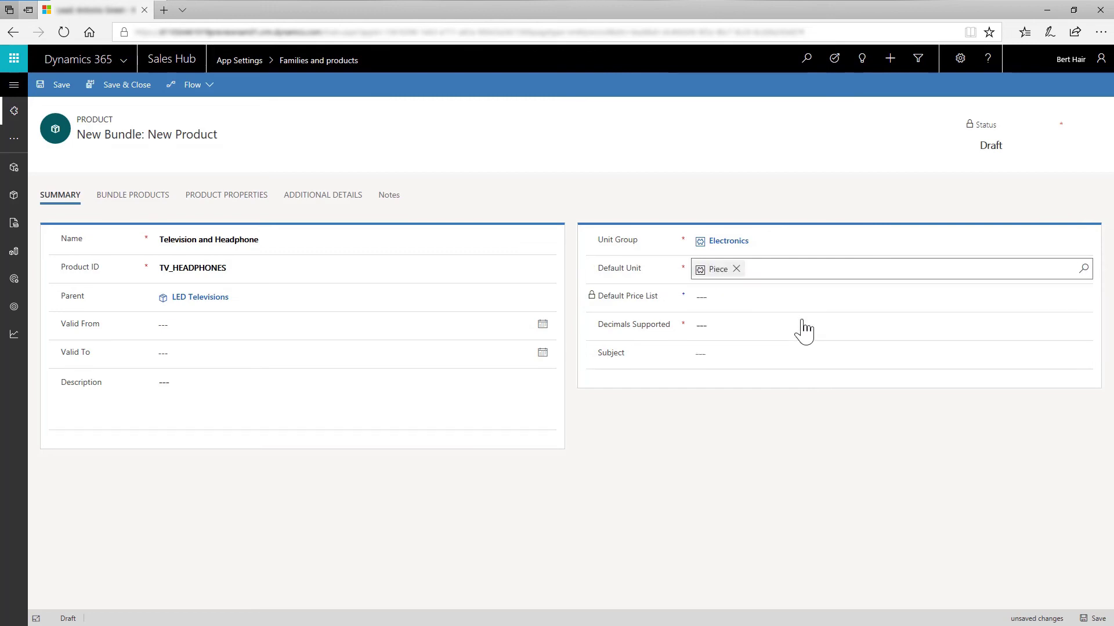
pyautogui.click(774, 331)
pyautogui.write('0')
pyautogui.click(1101, 619)
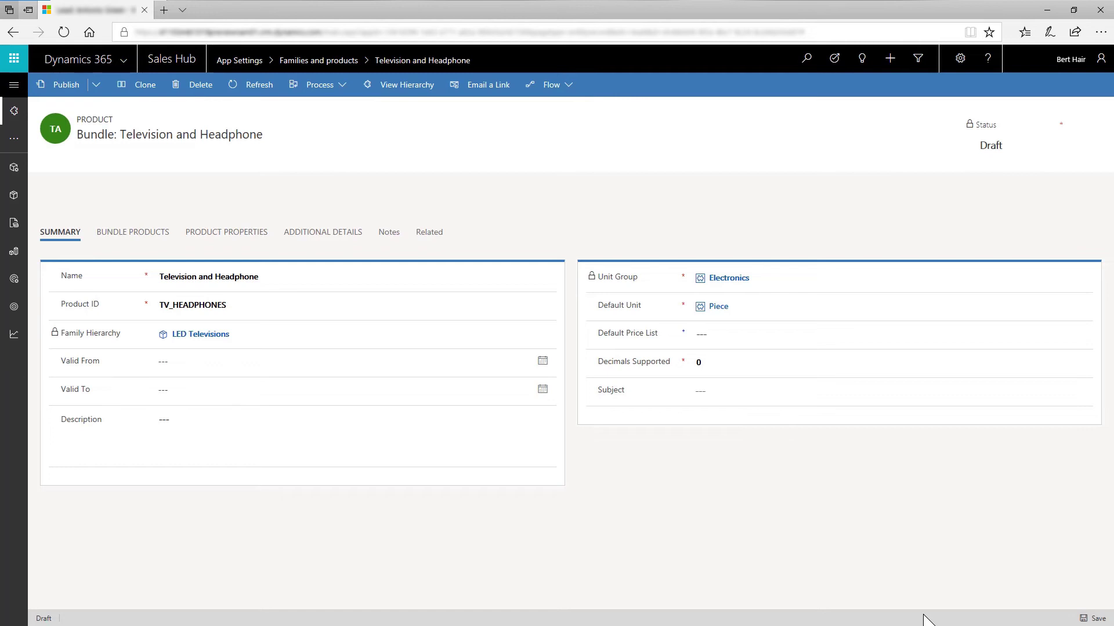
# Add a price list item on the Retail price list with an amount of 499.
pyautogui.click(329, 227)
pyautogui.click(465, 278)
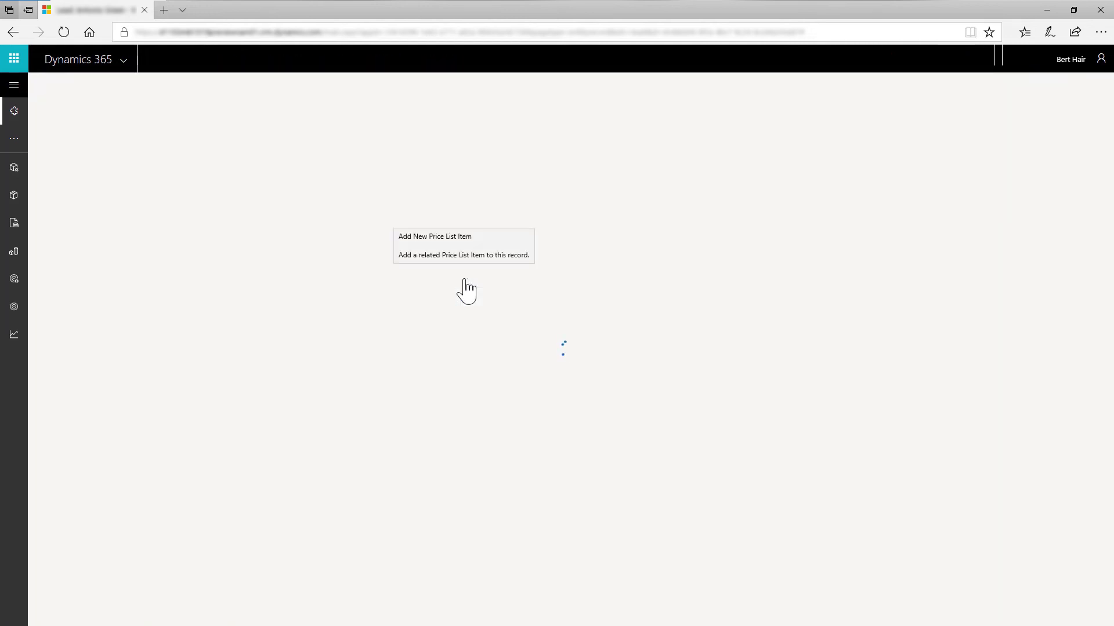
pyautogui.click(330, 241)
pyautogui.write('Retail')
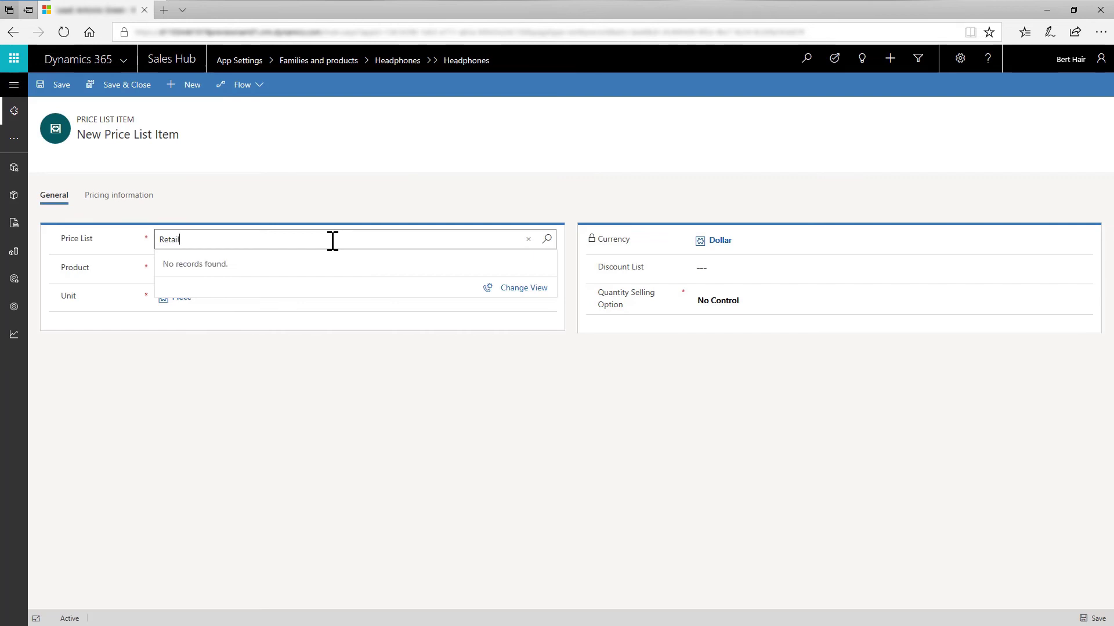
pyautogui.click(135, 200)
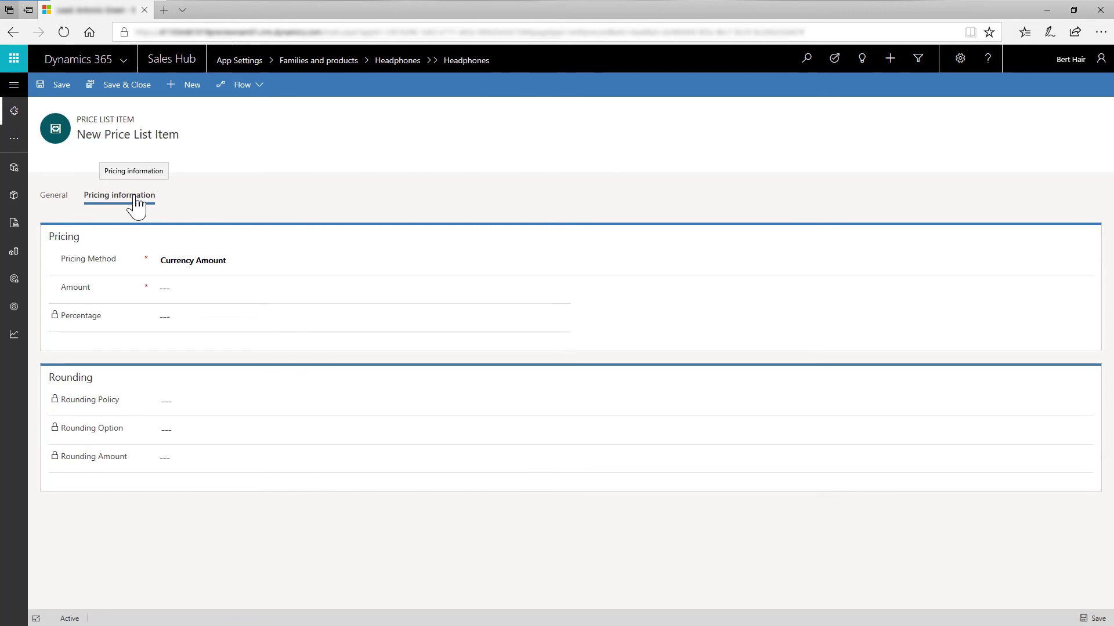
pyautogui.click(217, 289)
pyautogui.write('499')
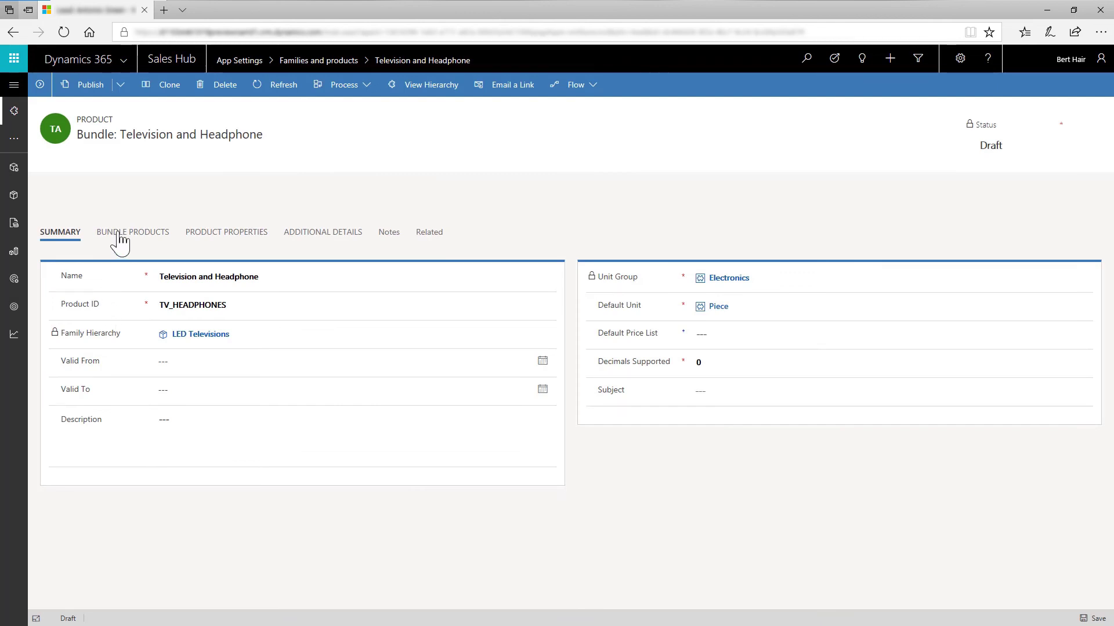
# Add Proseware LED32 to the bundle, quantity 1 in Piece units, and save it.
pyautogui.click(120, 237)
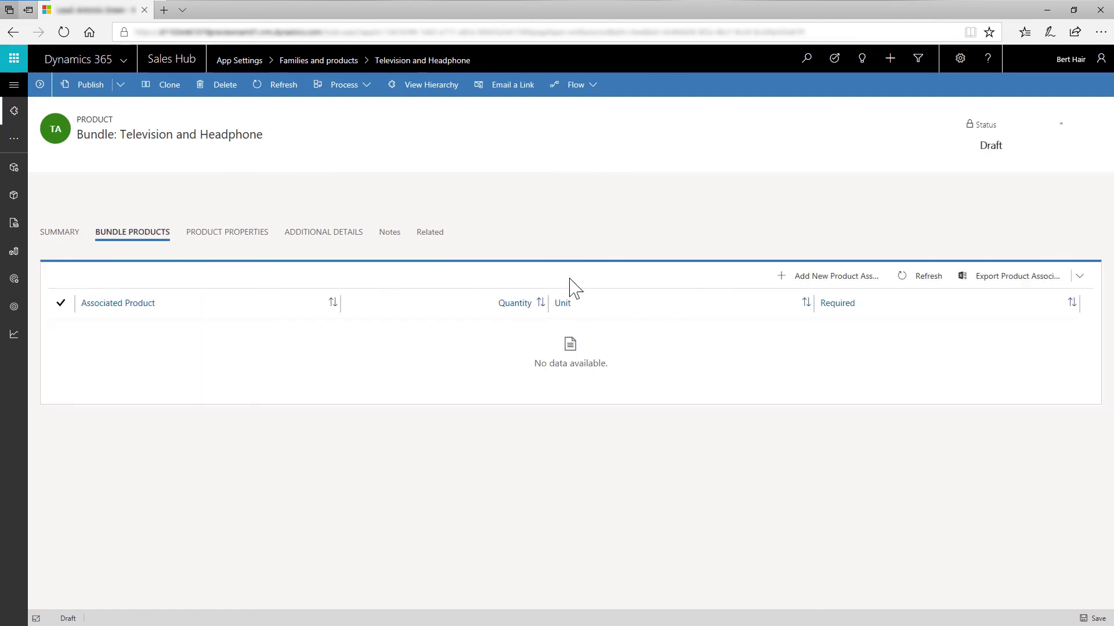
pyautogui.click(818, 279)
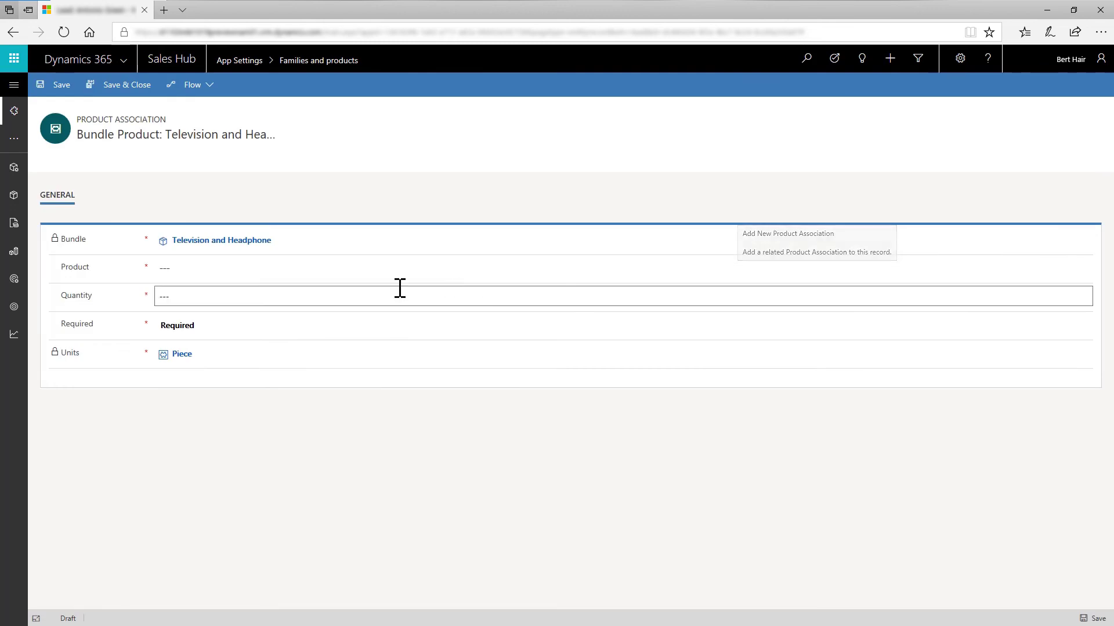
pyautogui.click(254, 268)
pyautogui.click(1083, 268)
pyautogui.scroll(-5, 331, 373)
pyautogui.scroll(-3, 331, 373)
pyautogui.click(290, 351)
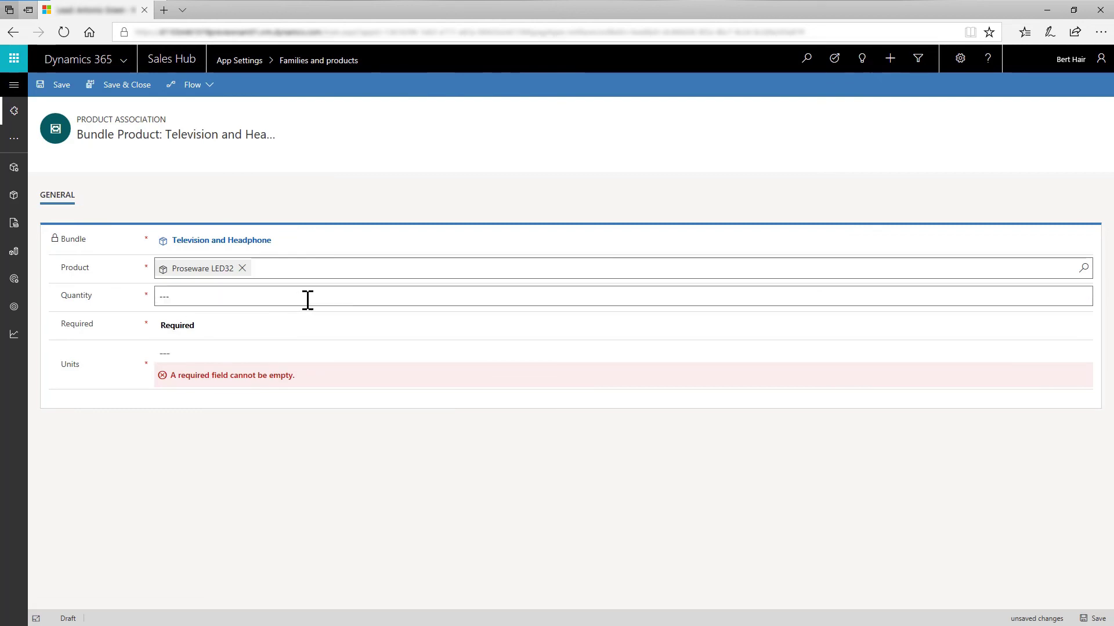
pyautogui.click(307, 300)
pyautogui.write('1')
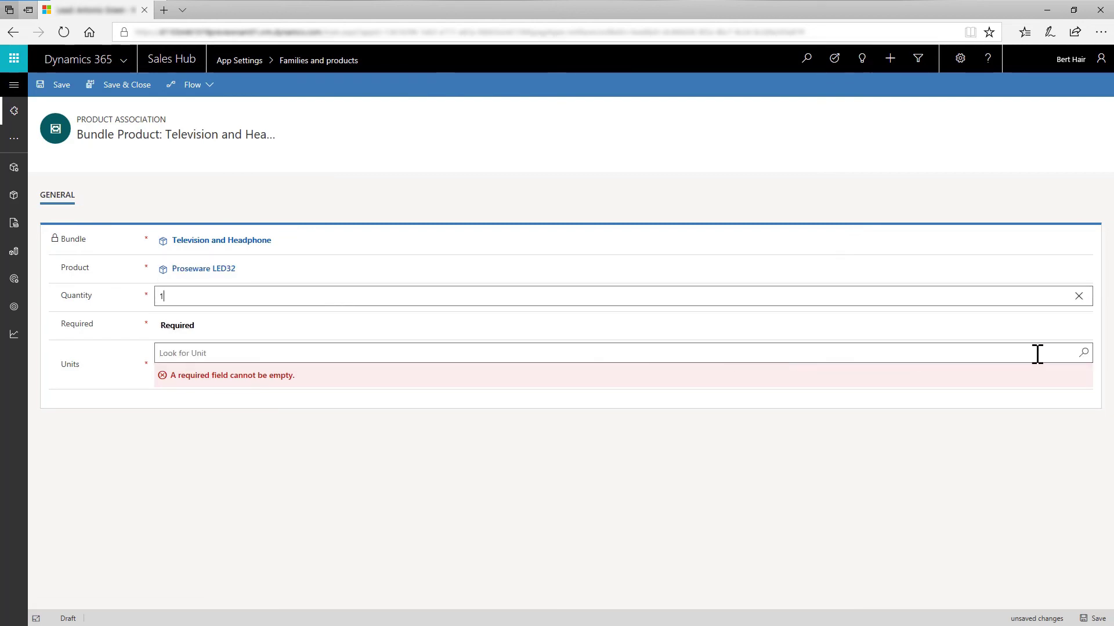
pyautogui.click(1083, 353)
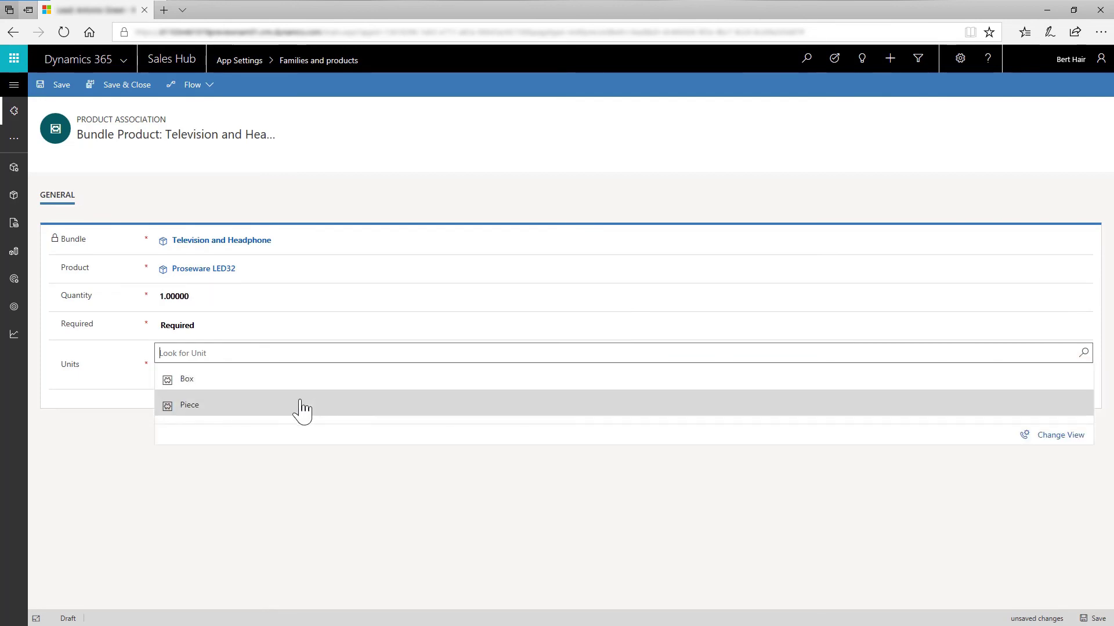
pyautogui.click(301, 410)
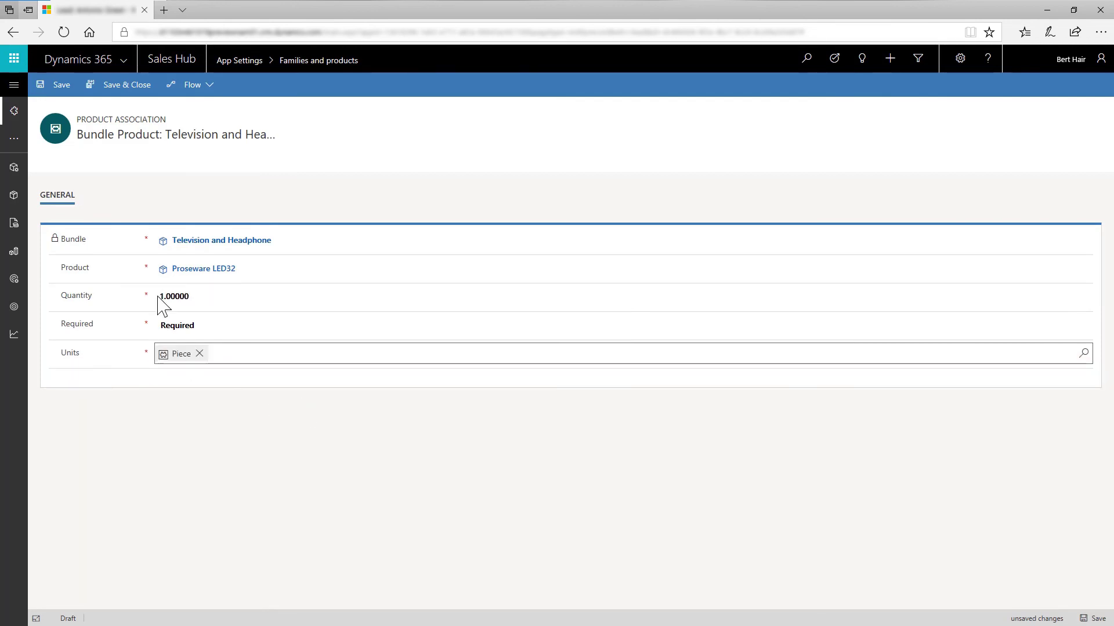
pyautogui.click(146, 88)
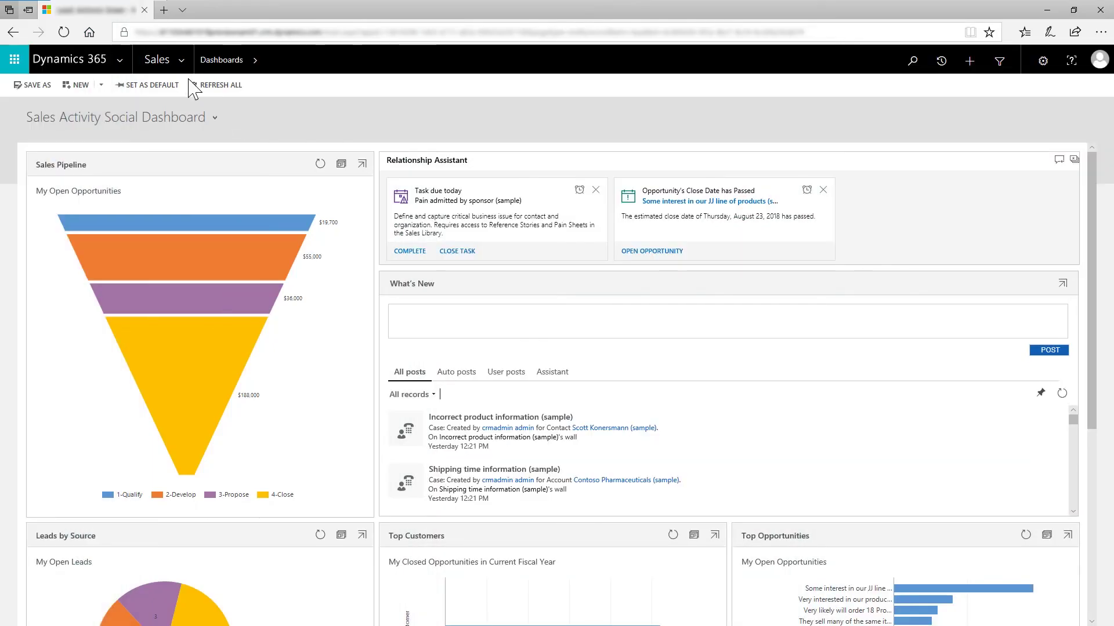
# Go to Settings > Business Management and begin a new currency record.
pyautogui.click(182, 60)
pyautogui.click(266, 95)
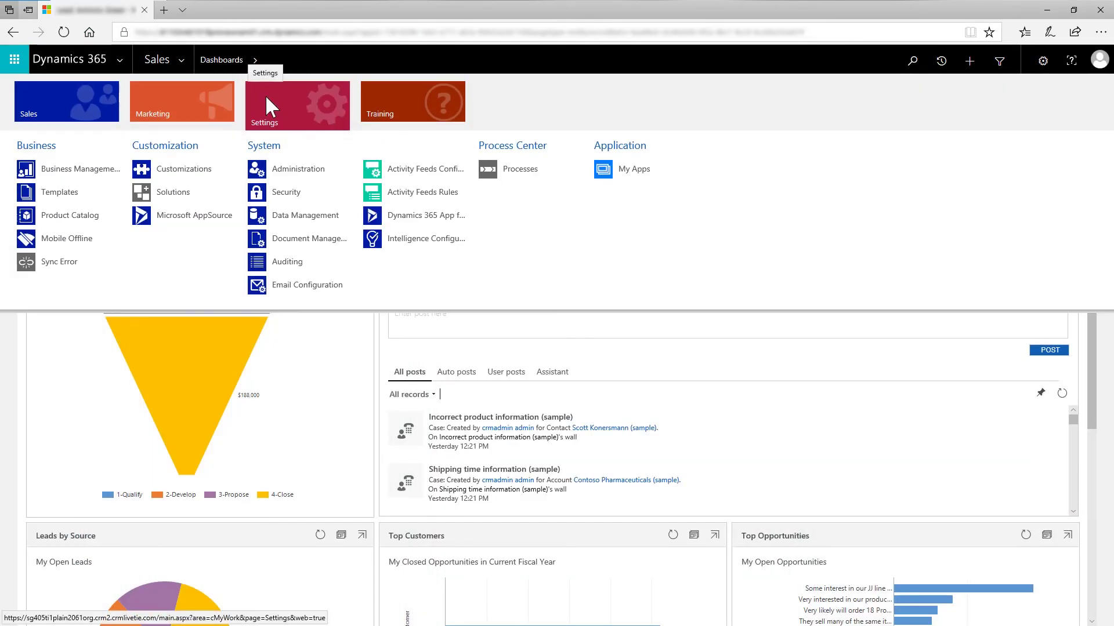
pyautogui.click(93, 174)
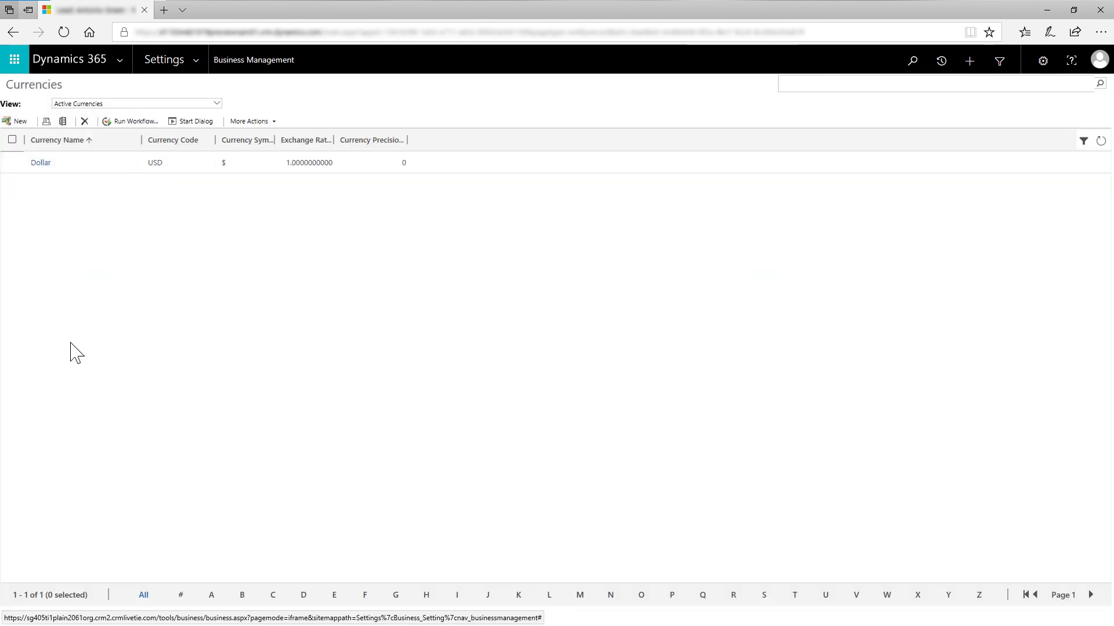
pyautogui.click(12, 120)
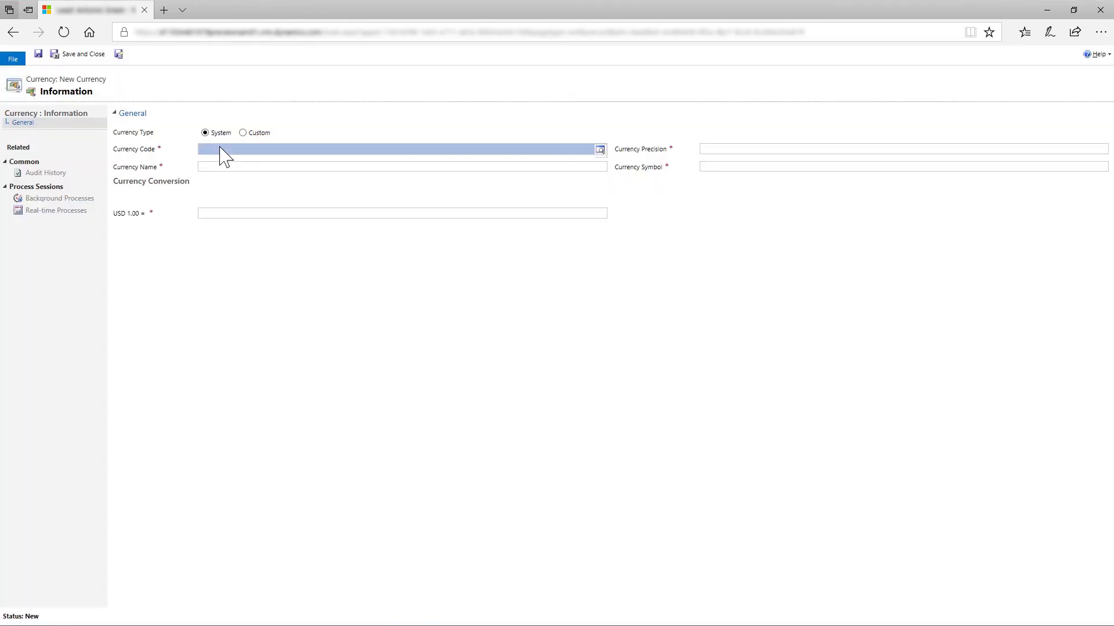
# Choose US Dollar as the currency code, enter conversion rate 1, and save it.
pyautogui.click(601, 150)
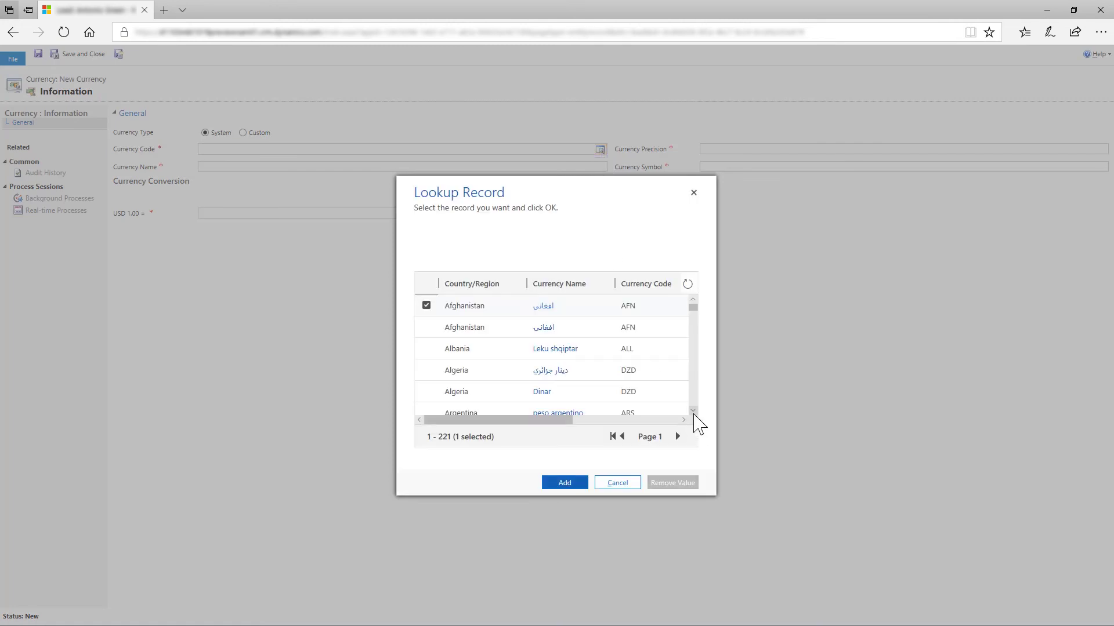
pyautogui.click(694, 413)
pyautogui.scroll(-15, 694, 413)
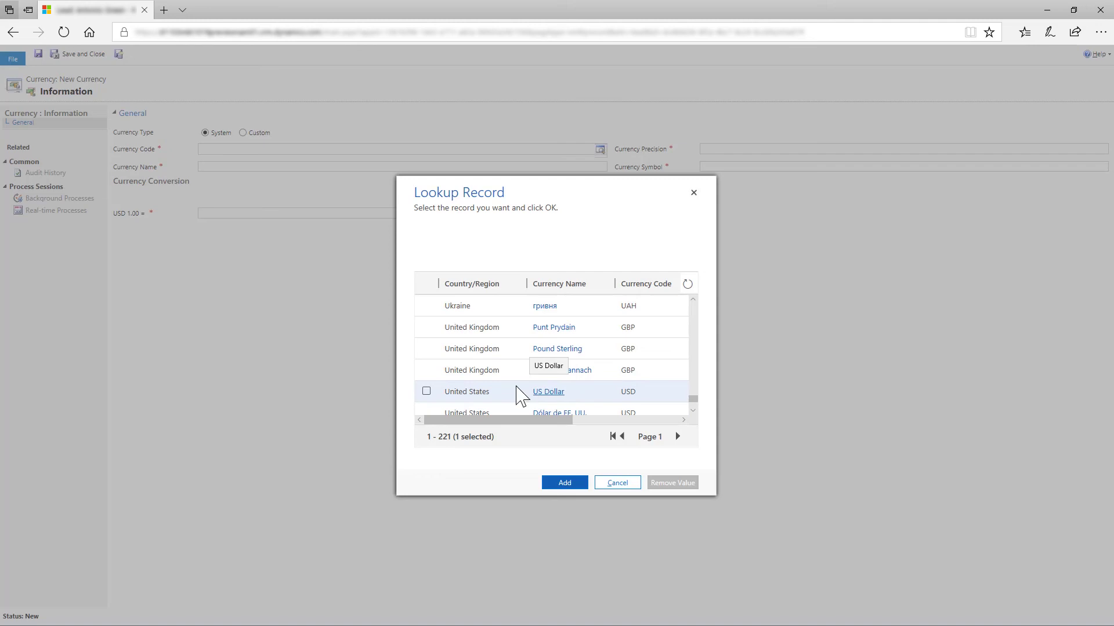
pyautogui.click(426, 392)
pyautogui.click(554, 486)
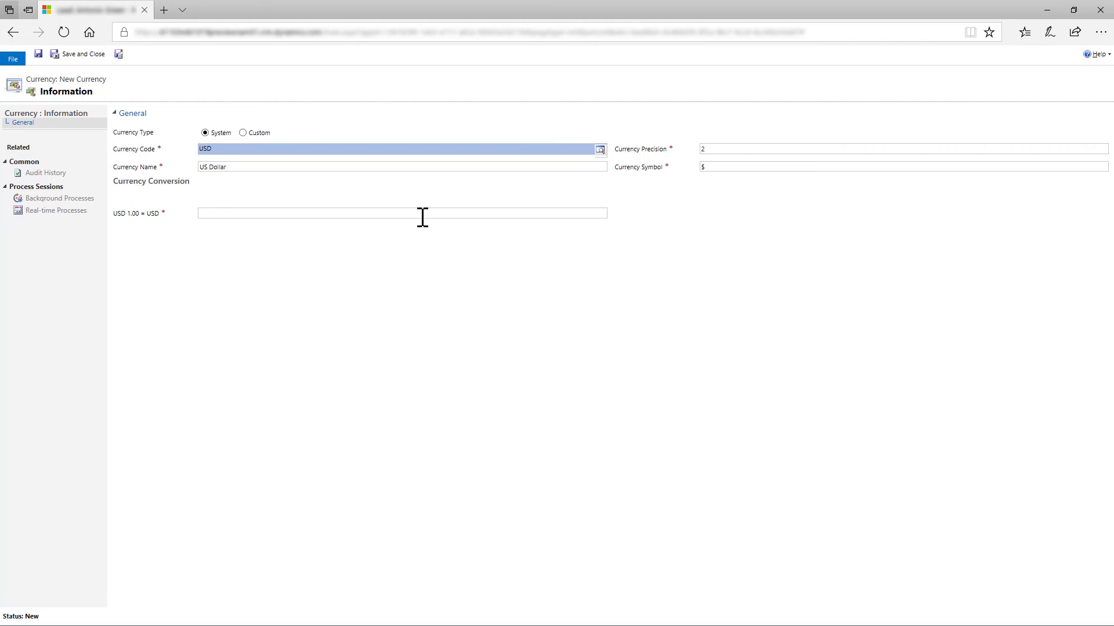
pyautogui.click(423, 216)
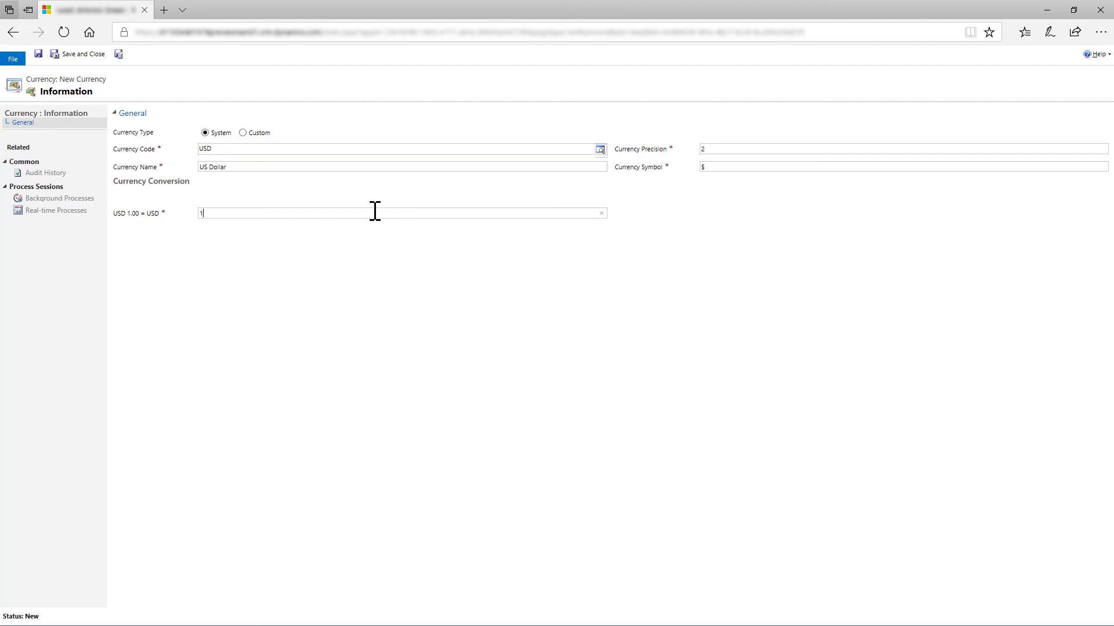
pyautogui.click(93, 56)
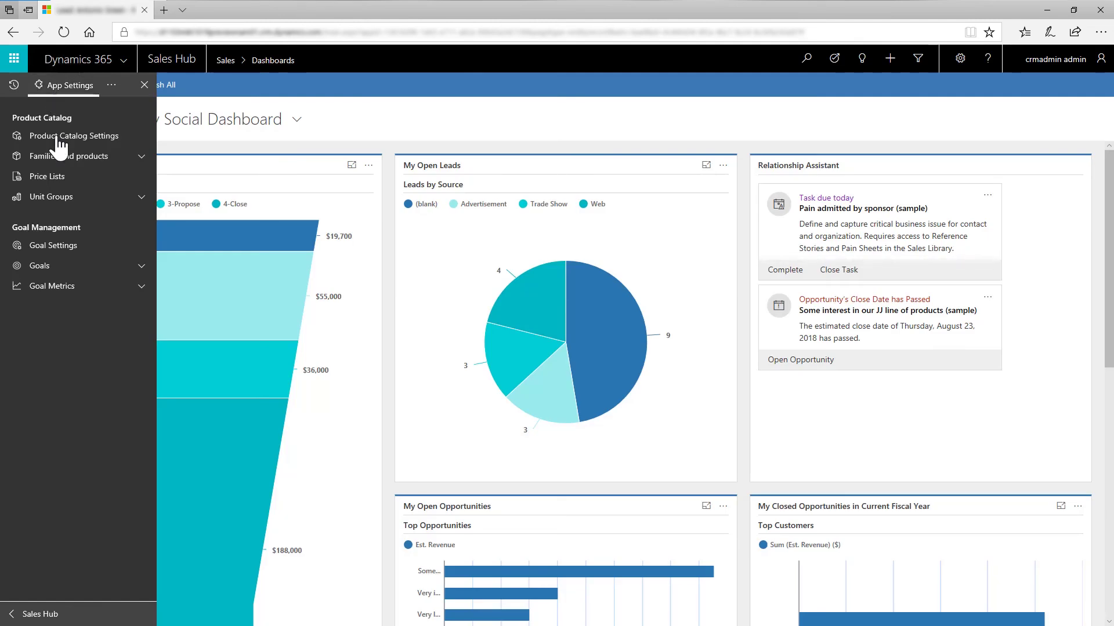
# Create a new price list named Retail in Dollar currency and save it.
pyautogui.click(51, 177)
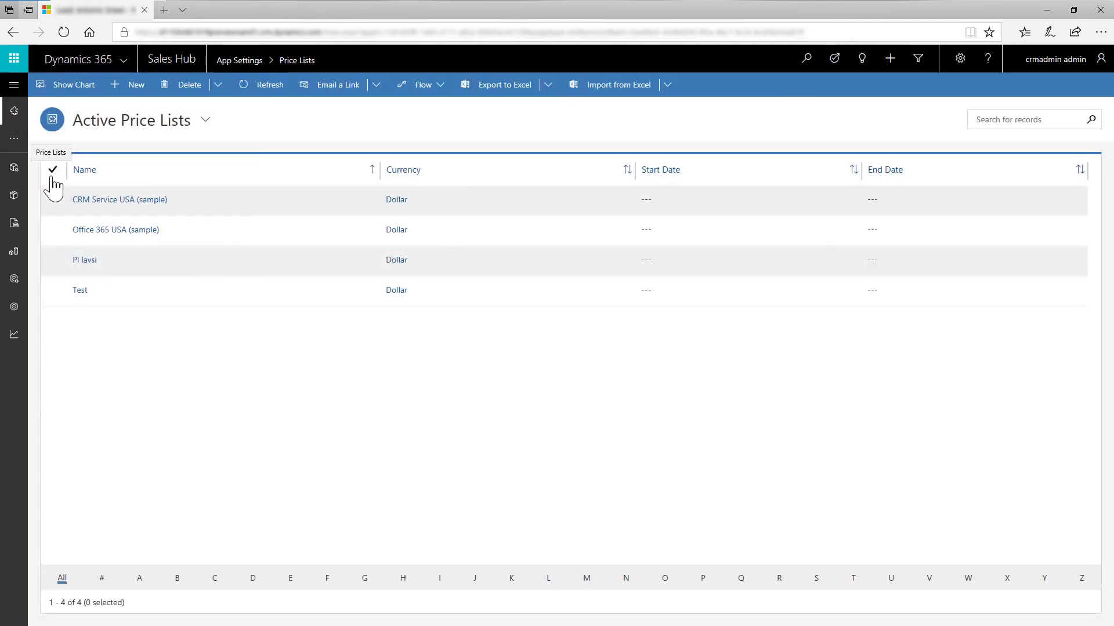
pyautogui.click(130, 85)
pyautogui.click(199, 234)
pyautogui.write('Retail')
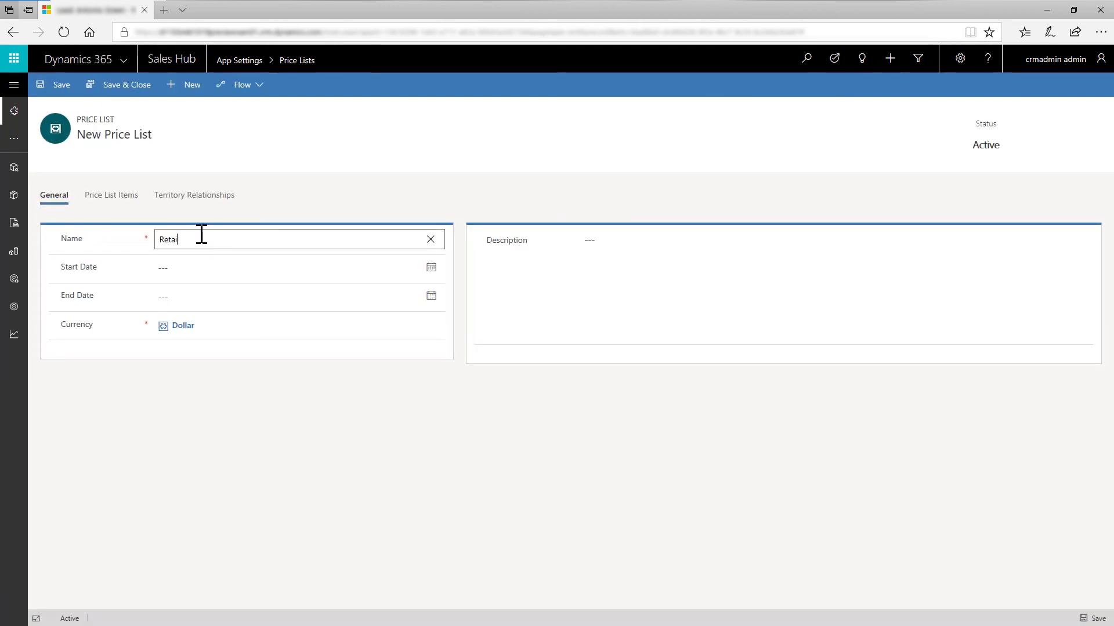
pyautogui.click(218, 326)
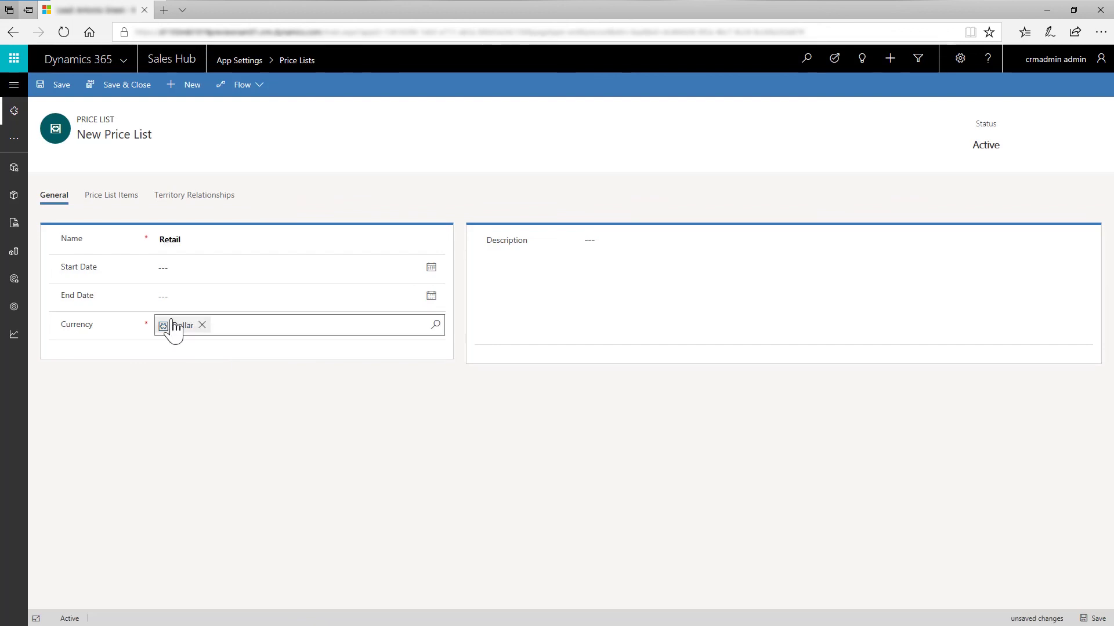
pyautogui.click(60, 87)
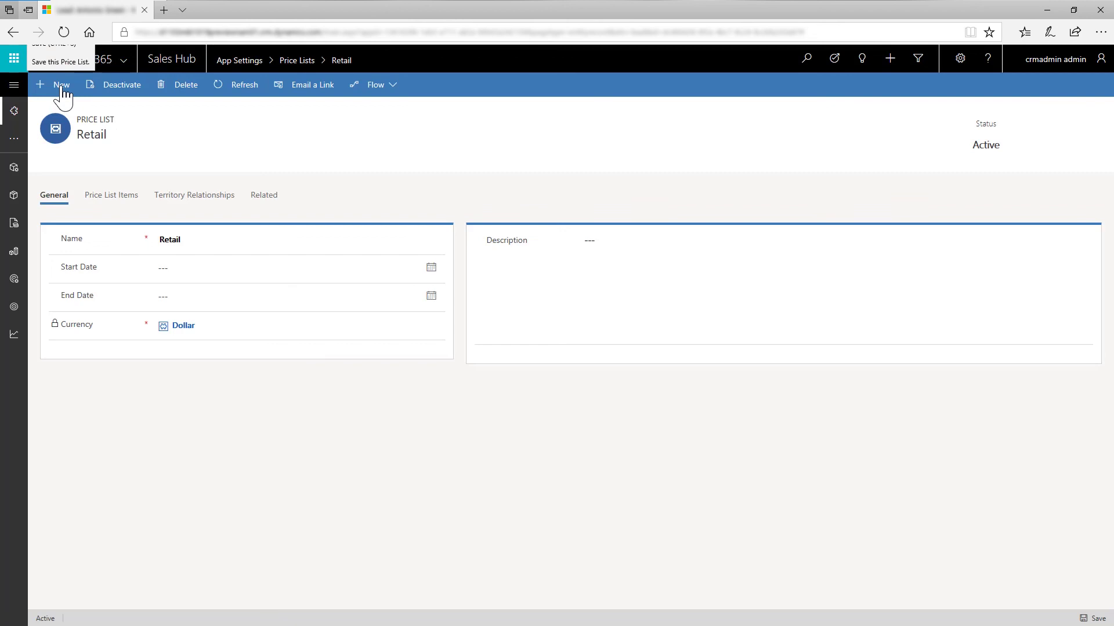
# Add Proseware LED32 to the Retail price list at $399.00 per Piece and save it.
pyautogui.click(110, 197)
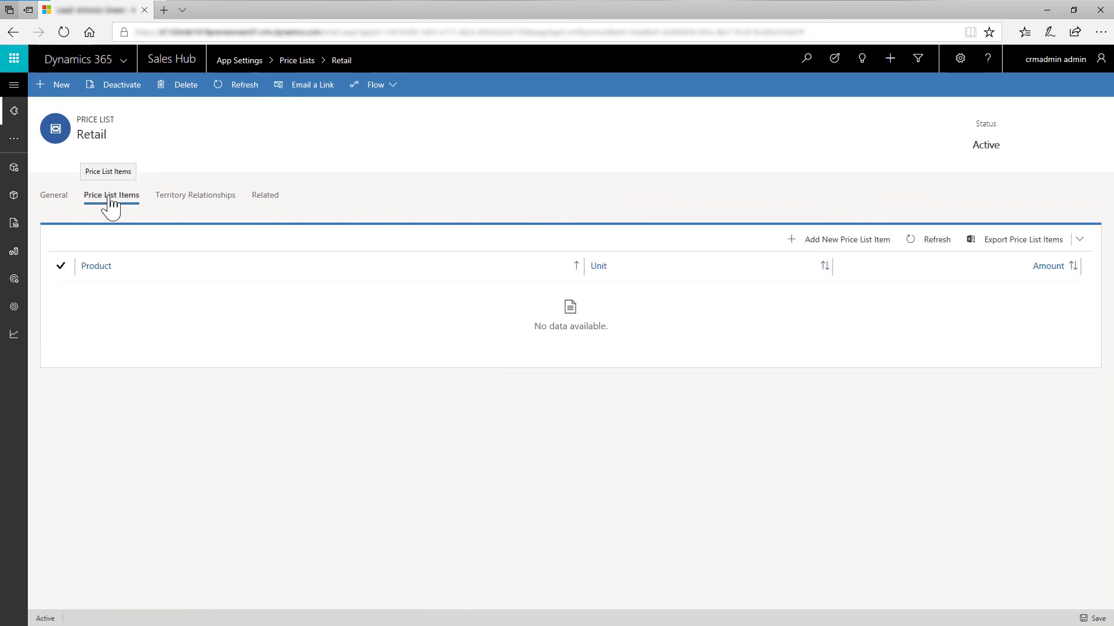
pyautogui.click(836, 243)
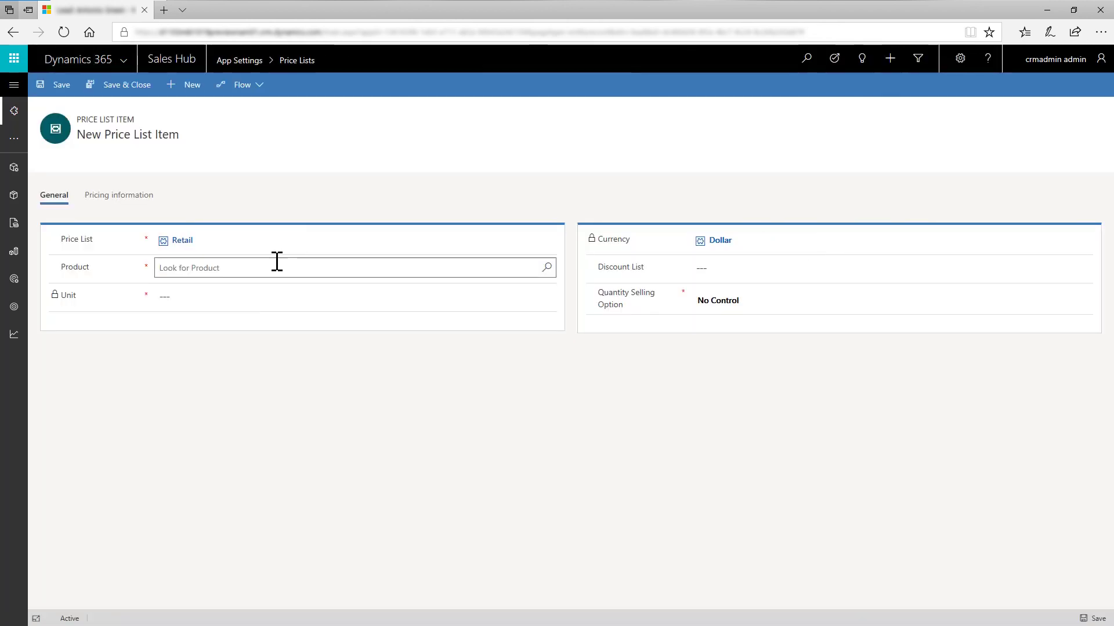
pyautogui.click(546, 267)
pyautogui.moveTo(551, 300); pyautogui.dragTo(549, 385)
pyautogui.click(380, 332)
pyautogui.click(546, 297)
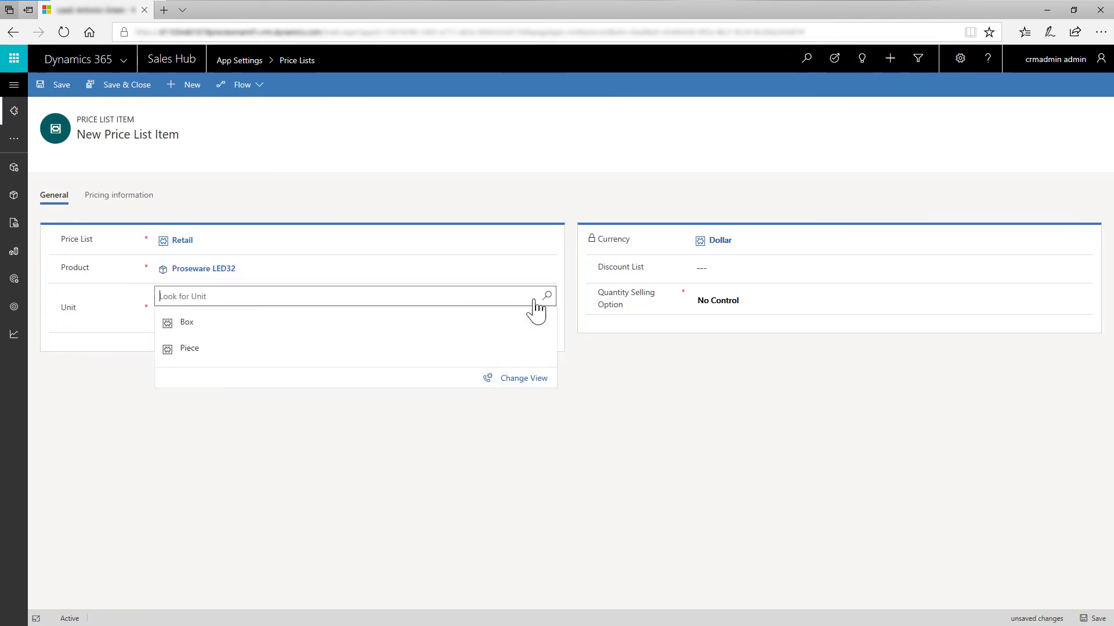
pyautogui.click(428, 348)
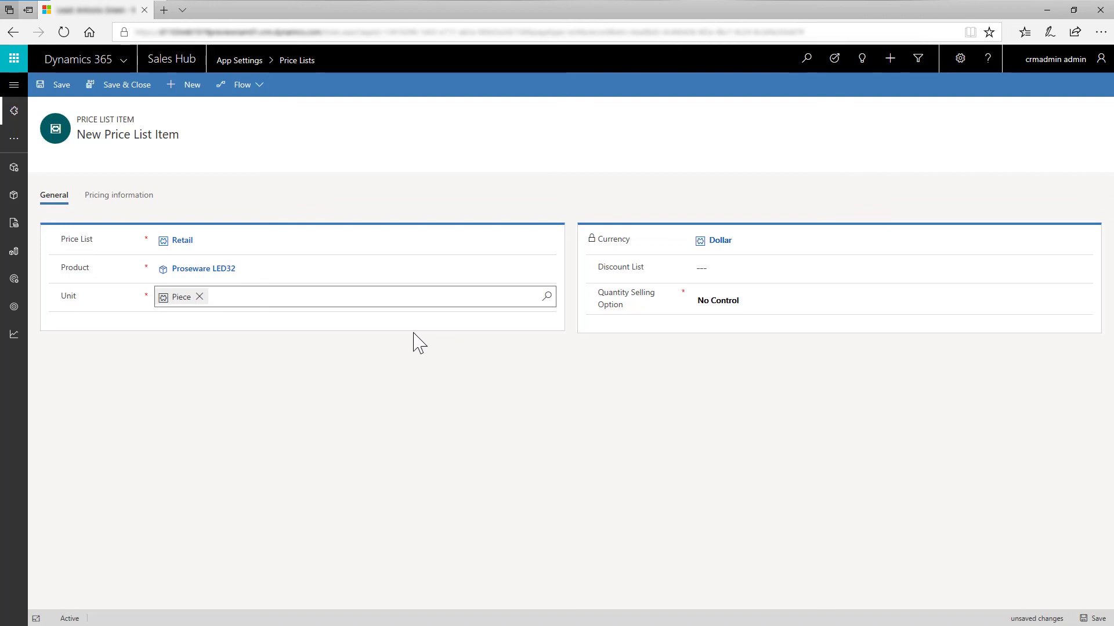
pyautogui.click(132, 201)
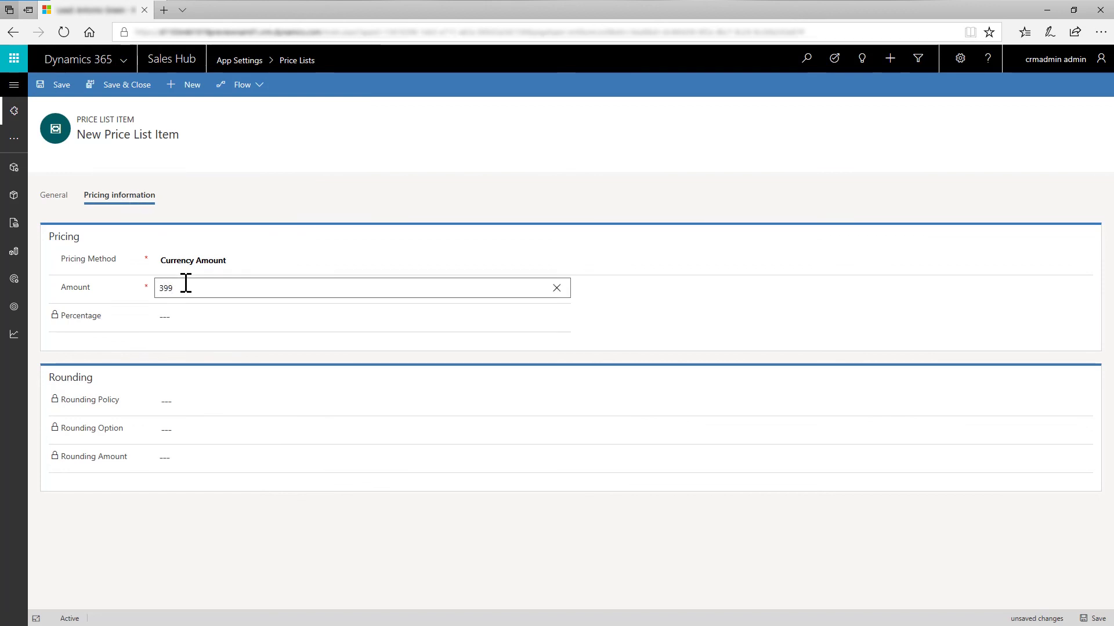
pyautogui.click(98, 88)
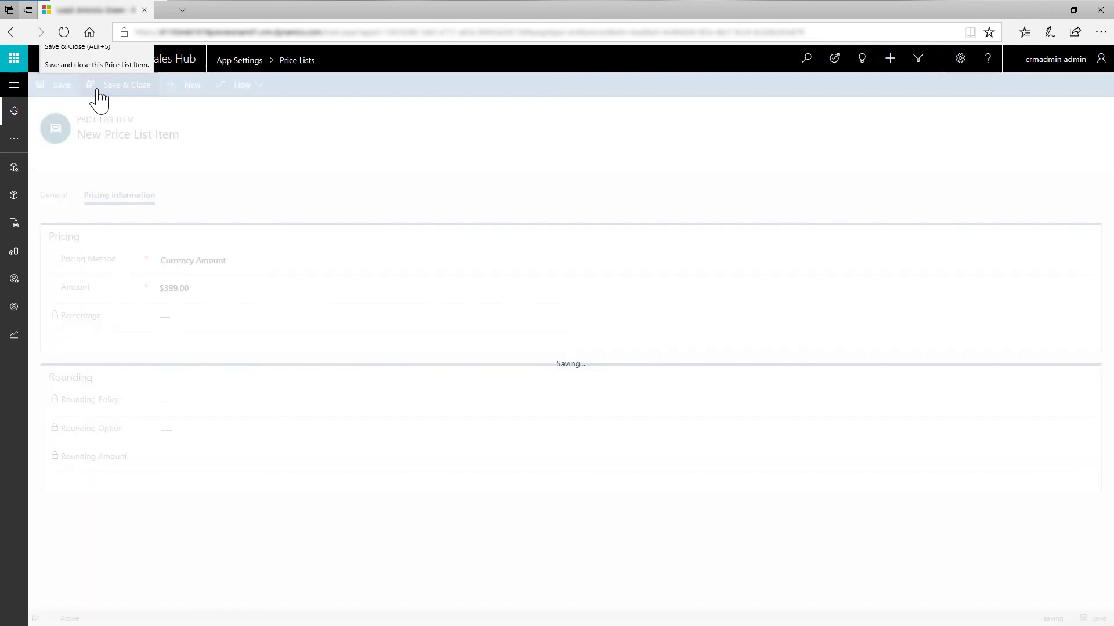